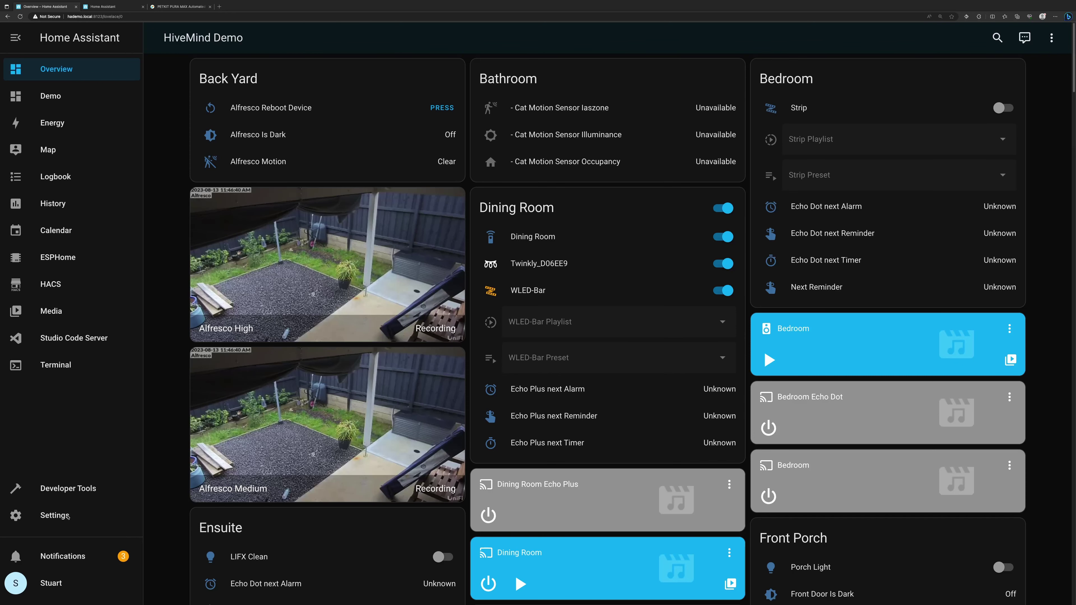
Check the Backups list, then view Storage showing 41.1 % disk used and no network storage.
click(53, 517)
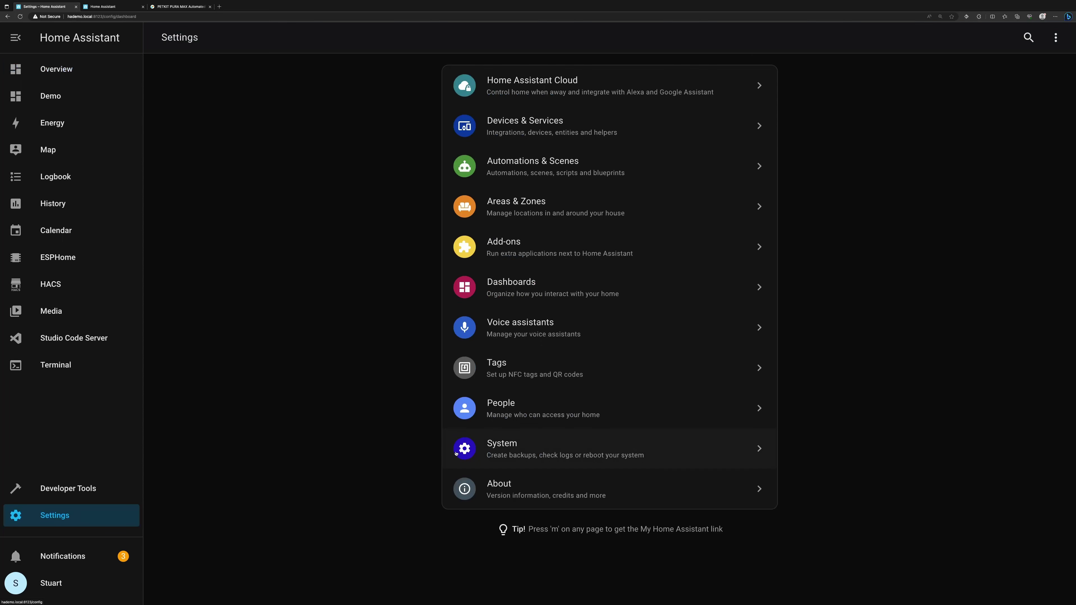
click(513, 453)
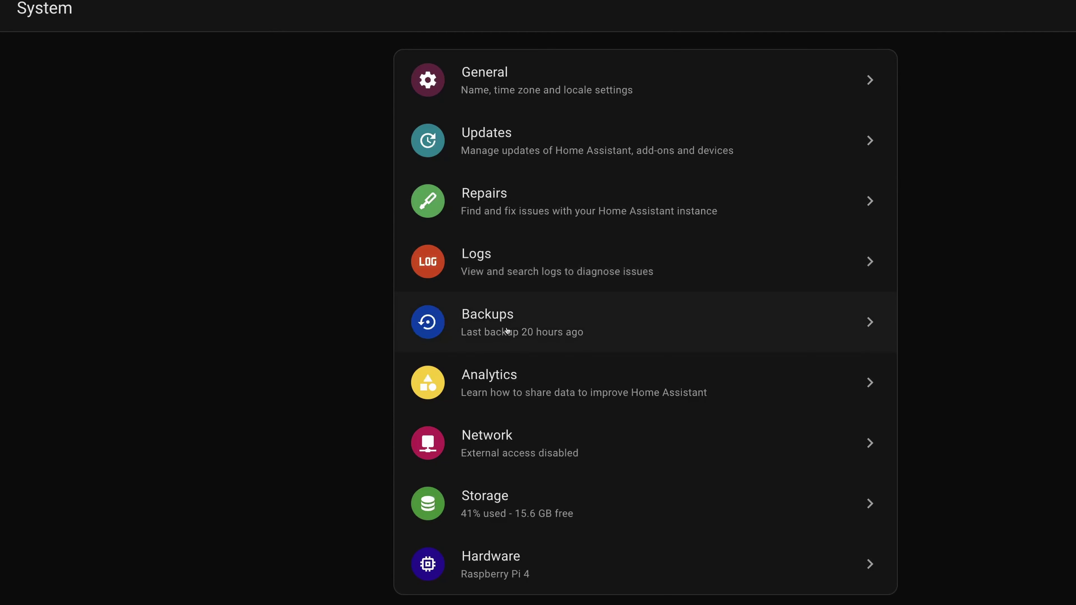
click(511, 328)
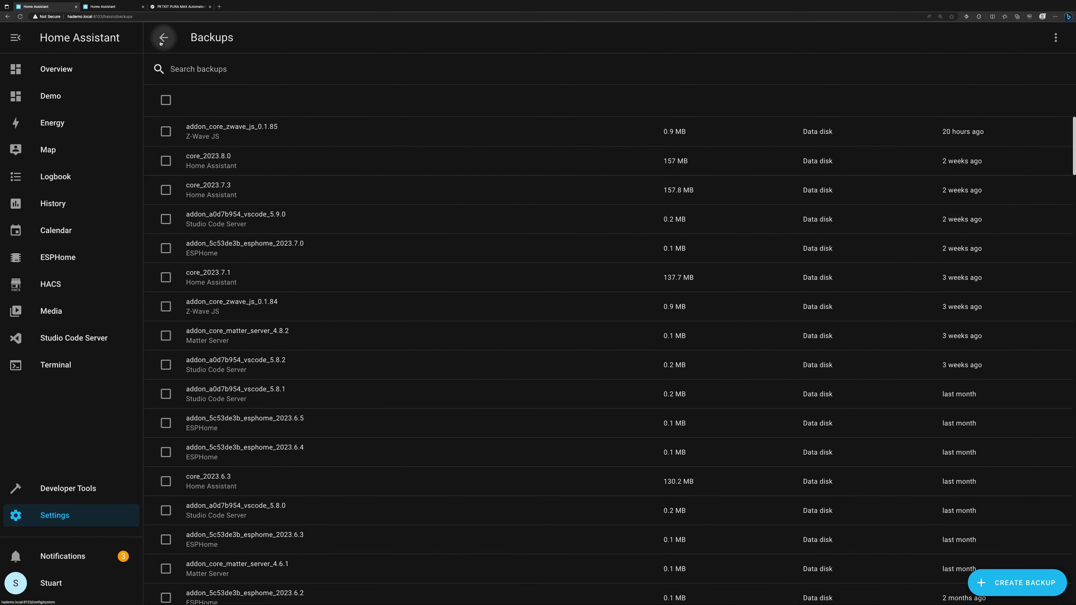
click(162, 39)
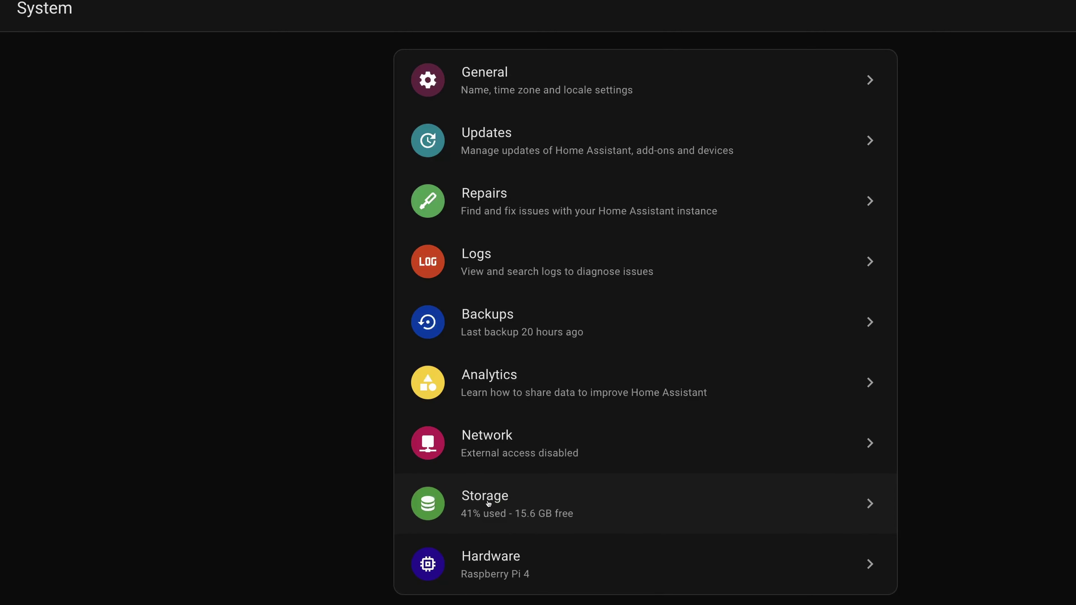
click(506, 369)
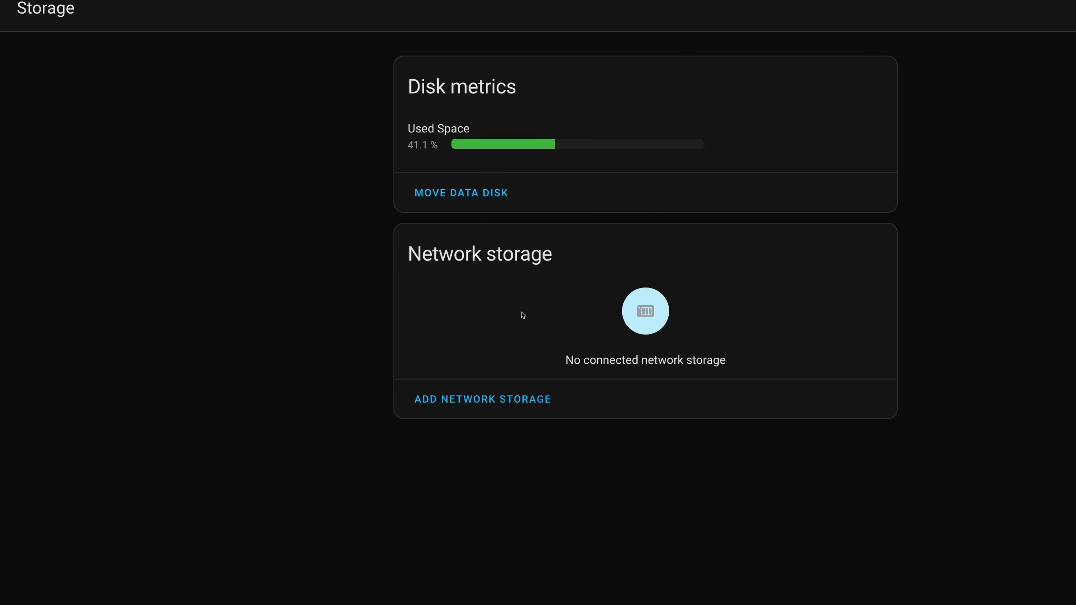
Add a network storage named HASS_Backups_Demo, using underscores in place of spaces and brackets.
click(533, 406)
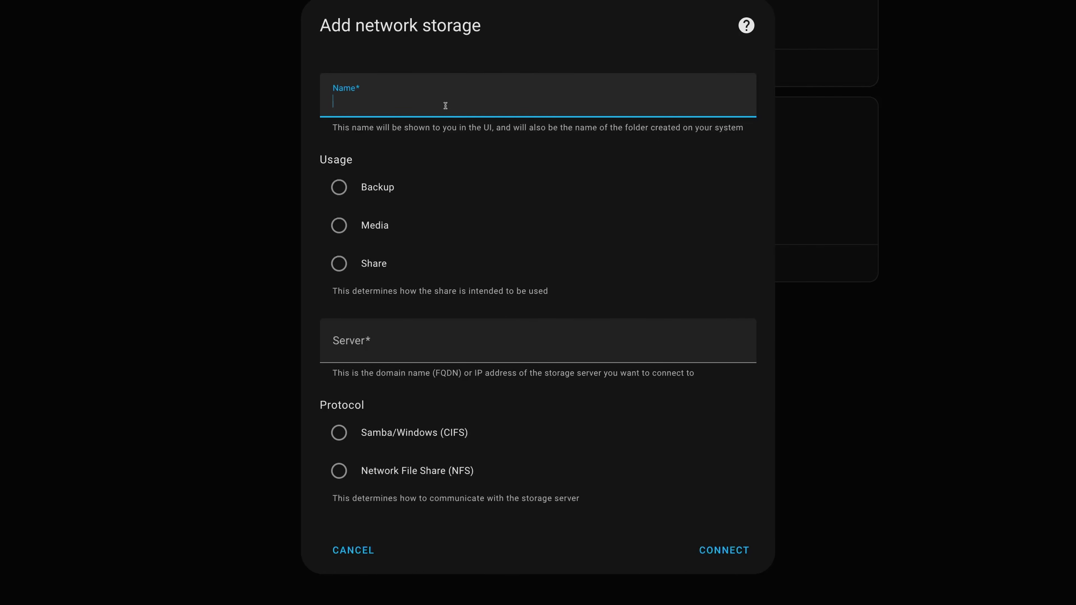
text(HASS Backups ()
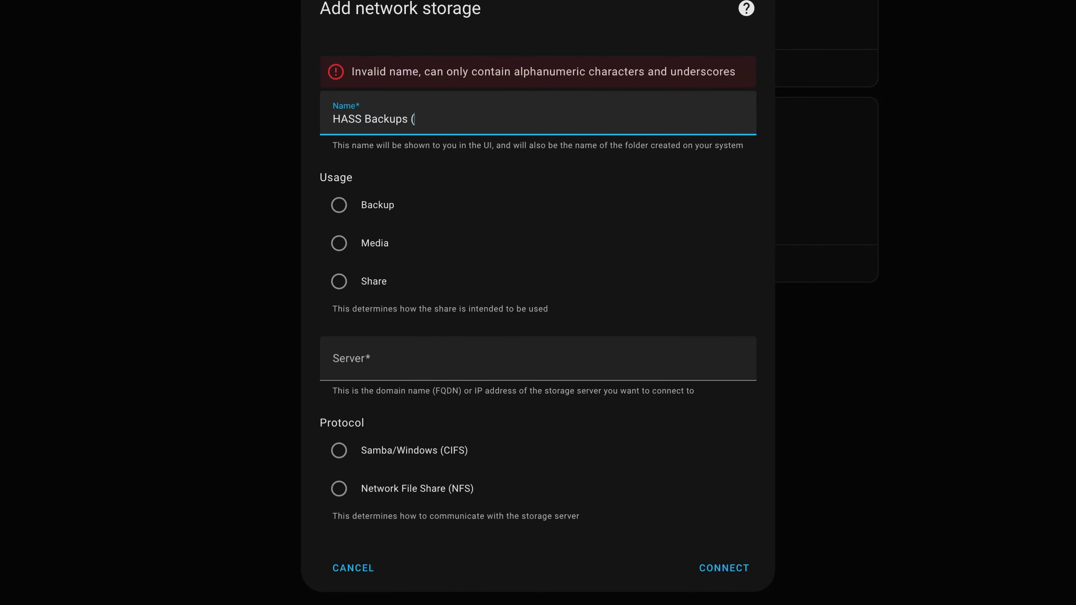
text(Demo)
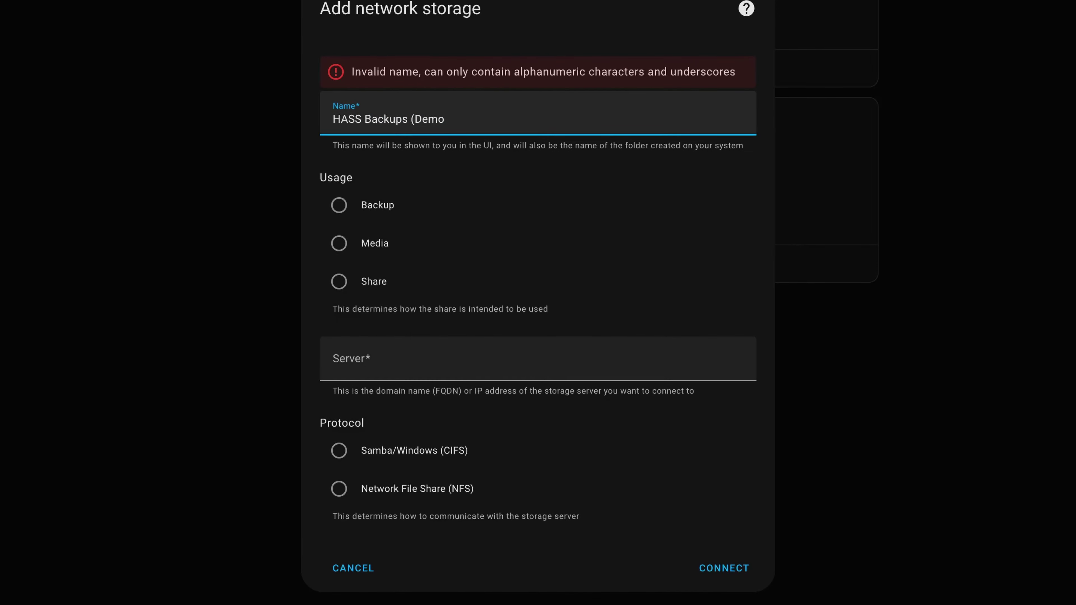
key(BackSpace)
key(BackSpace)
key(BackSpace)
key(BackSpace)
key(BackSpace)
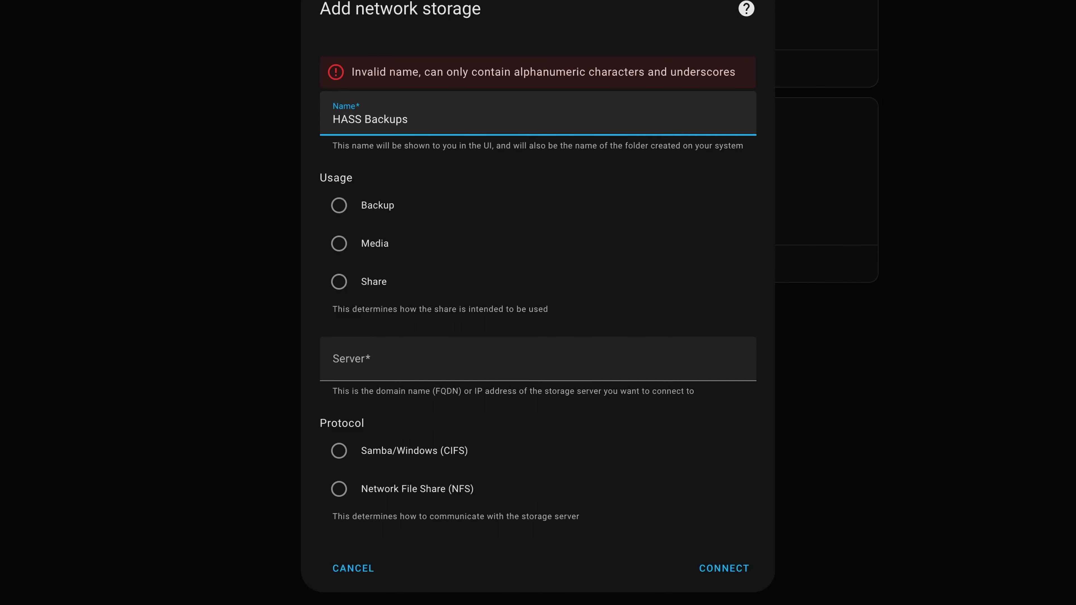
text(Demo)
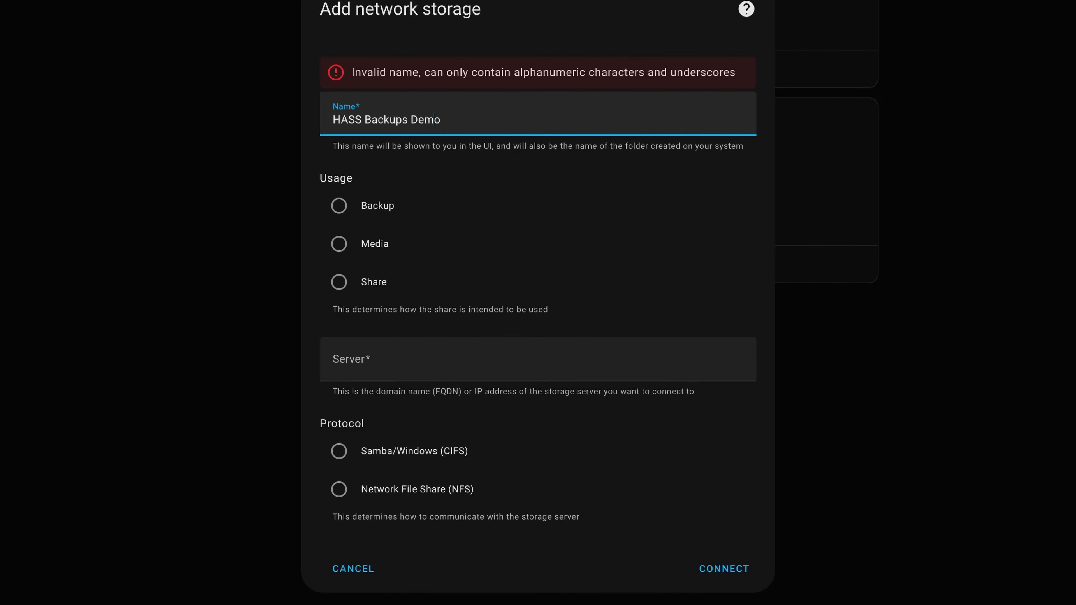
key(BackSpace)
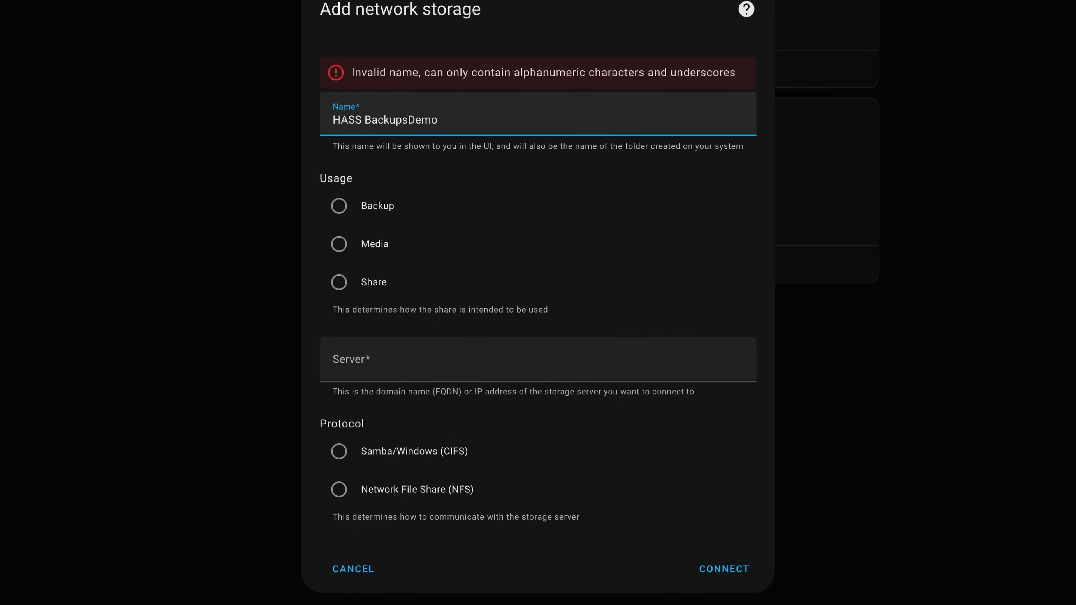
text(_)
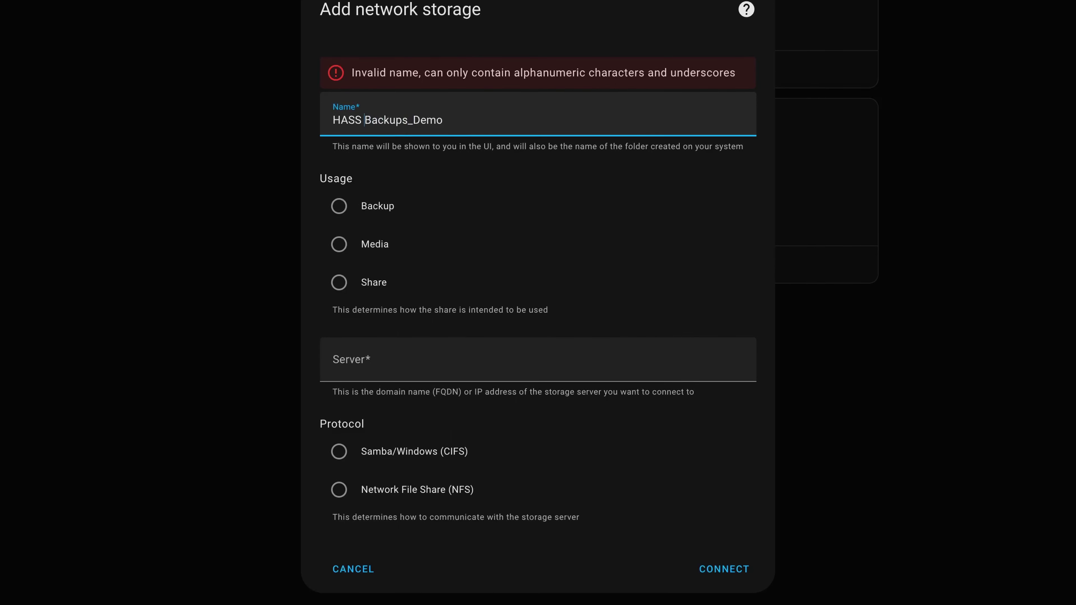
key(BackSpace)
text(_)
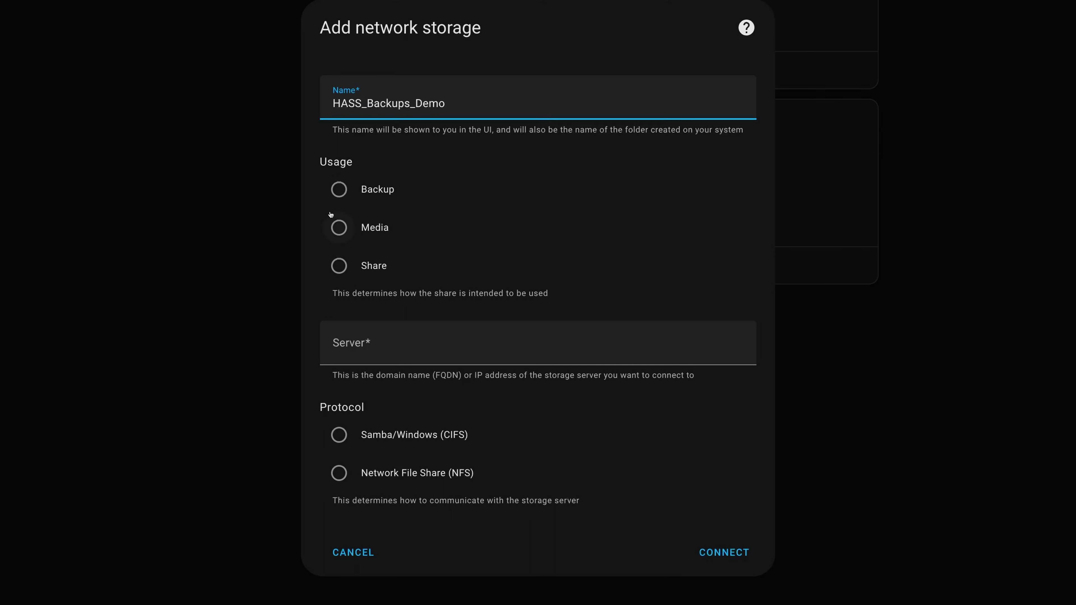
Set the HASS_Backups_Demo storage usage to Backup after briefly trying Media and Share.
click(338, 190)
click(339, 230)
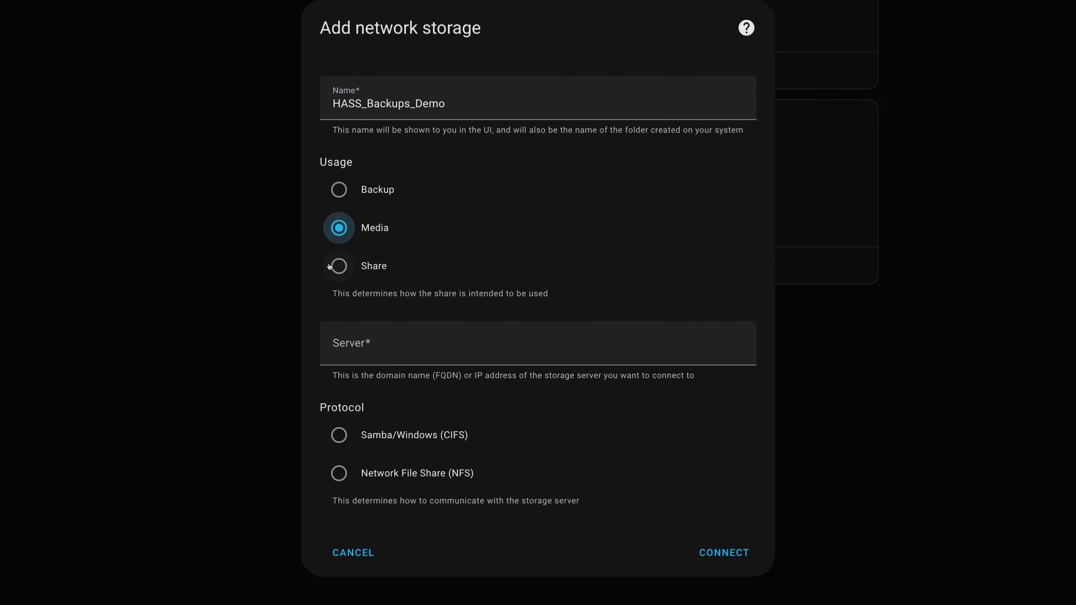
click(348, 269)
click(349, 190)
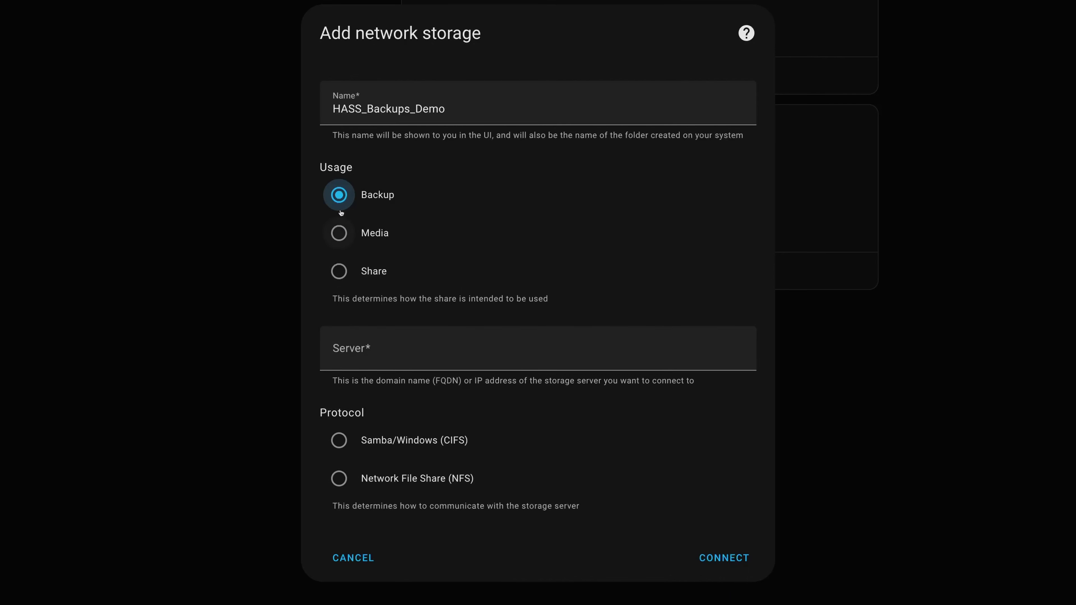
click(387, 346)
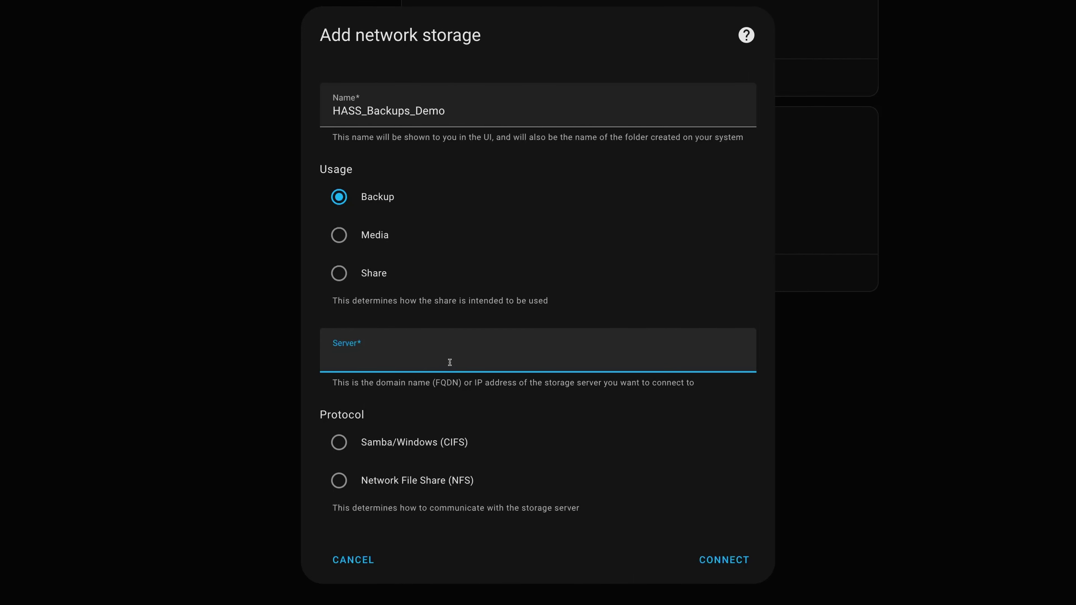
Point the storage at server coruscant.hivemindautomation.com.au using the Samba/Windows (CIFS) protocol.
text(co)
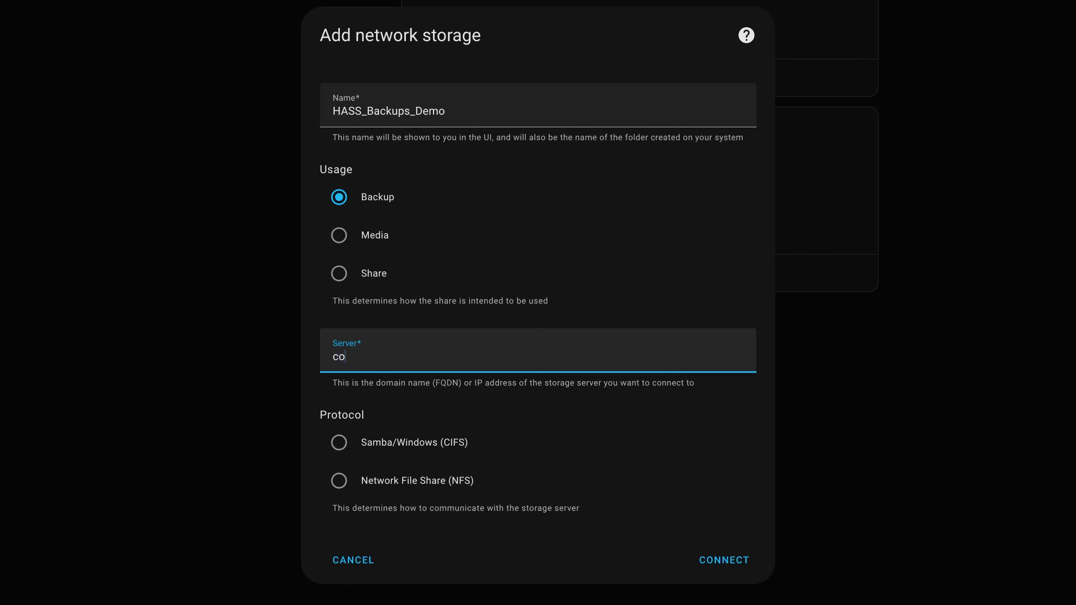
text(ruscant.)
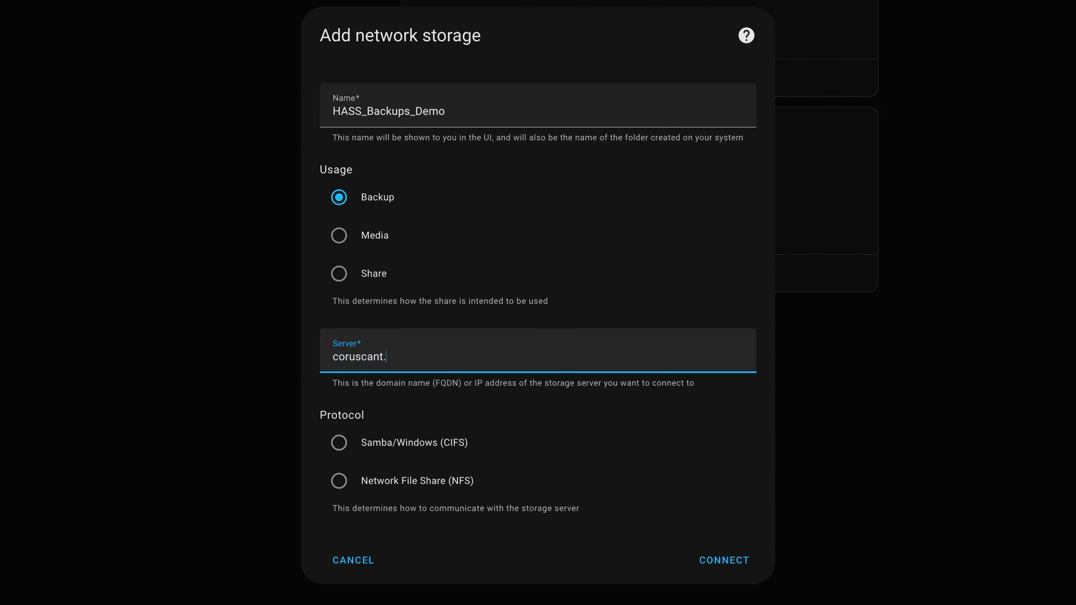
text(hivemindau)
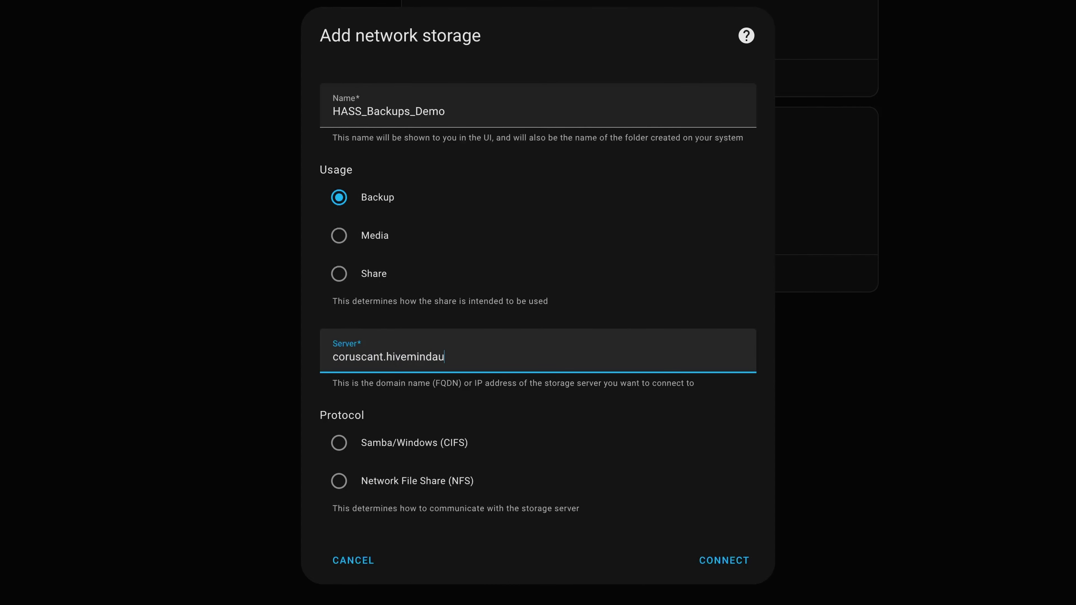
text(tomation.com.)
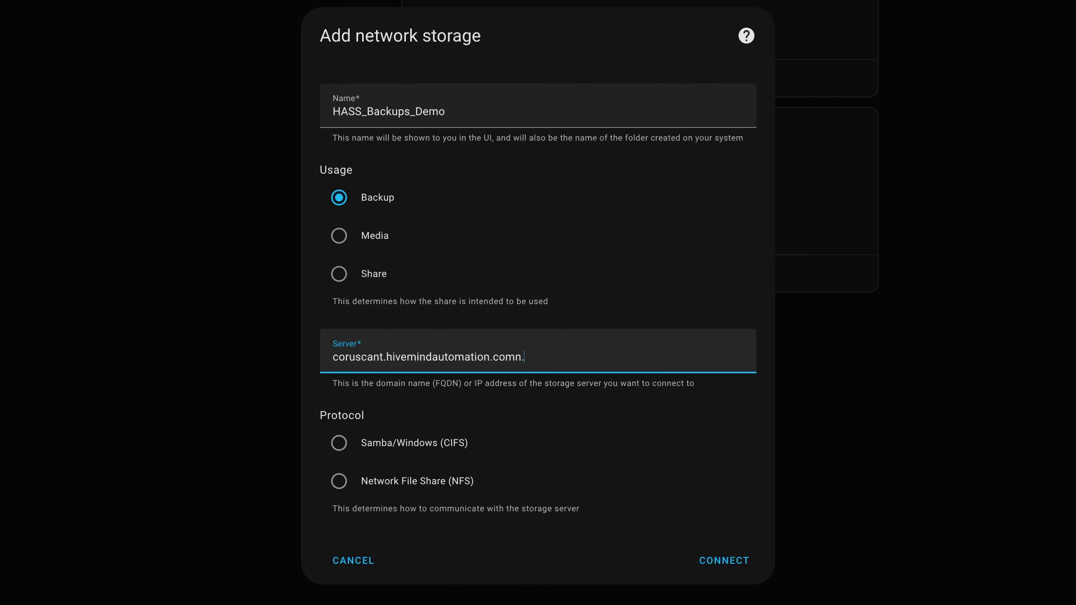
text(au)
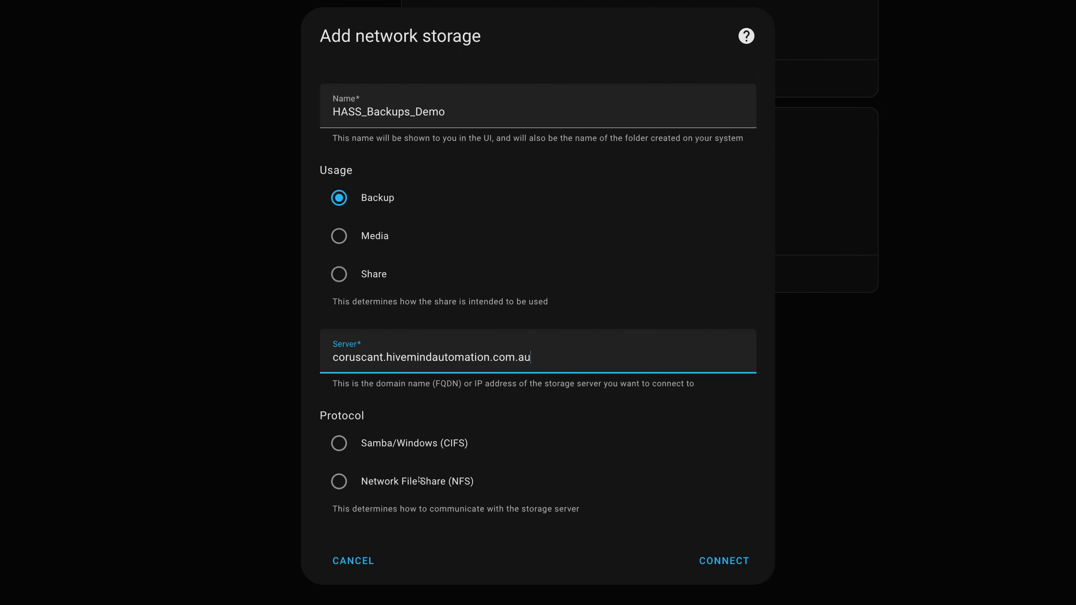
click(407, 443)
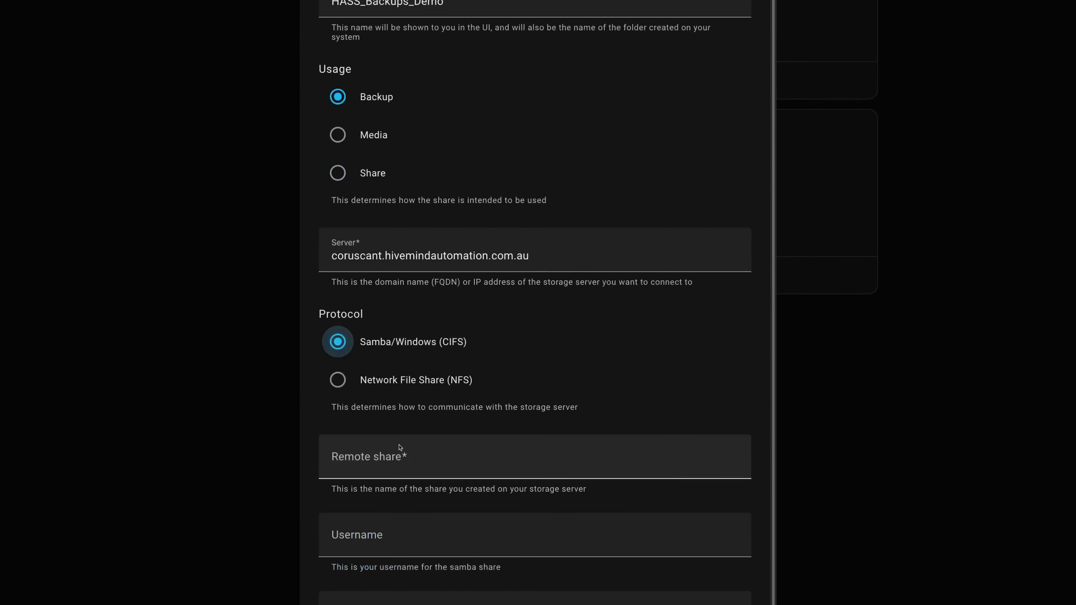
click(386, 457)
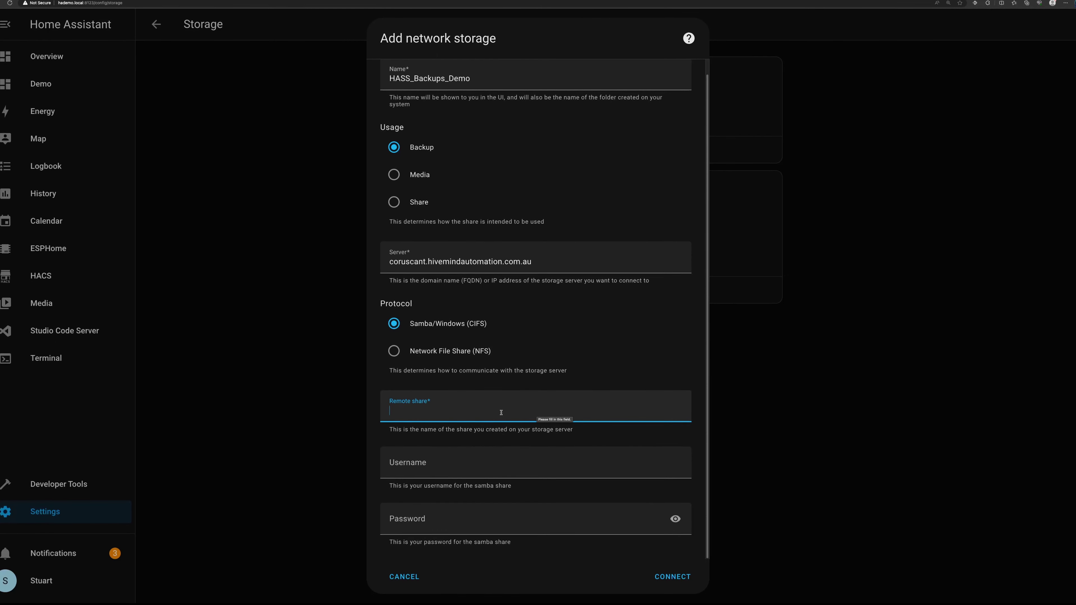
Set the remote share to DemoHassBackups and enter the share's username.
text(D)
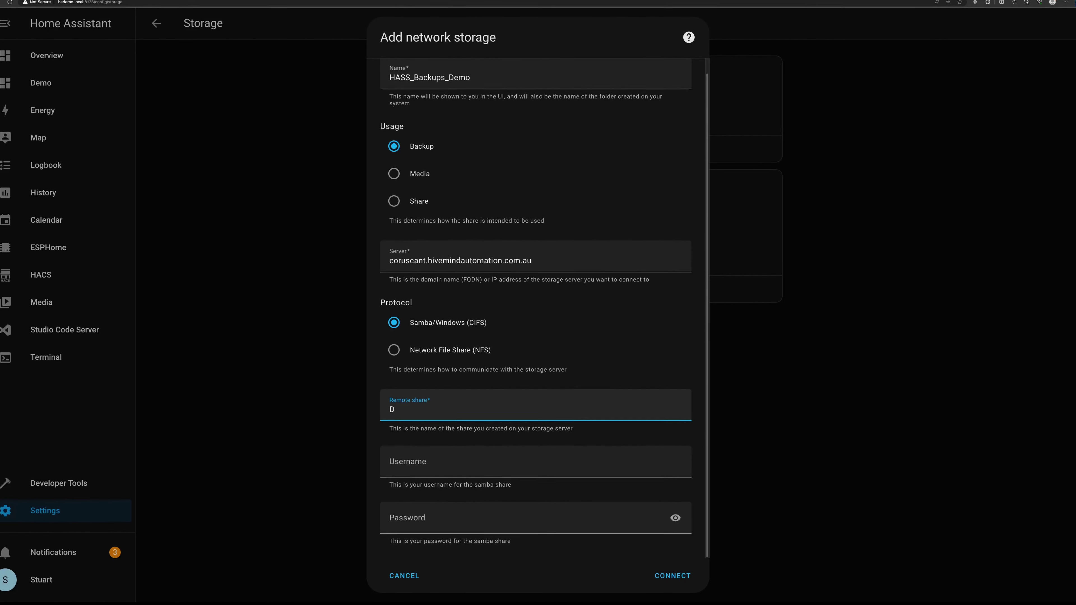
text(emoHassBackups)
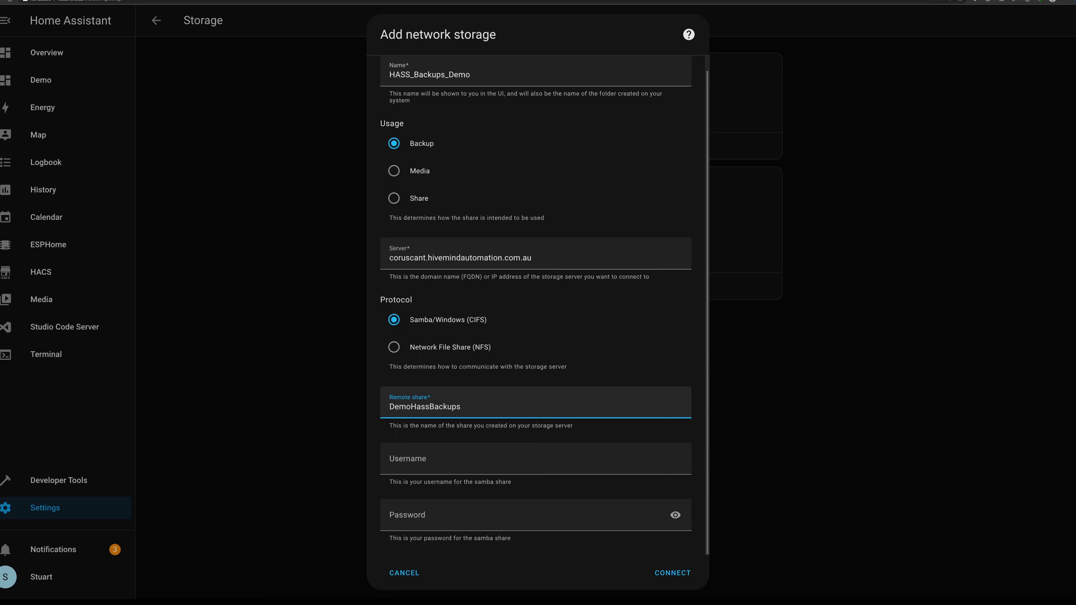
click(448, 462)
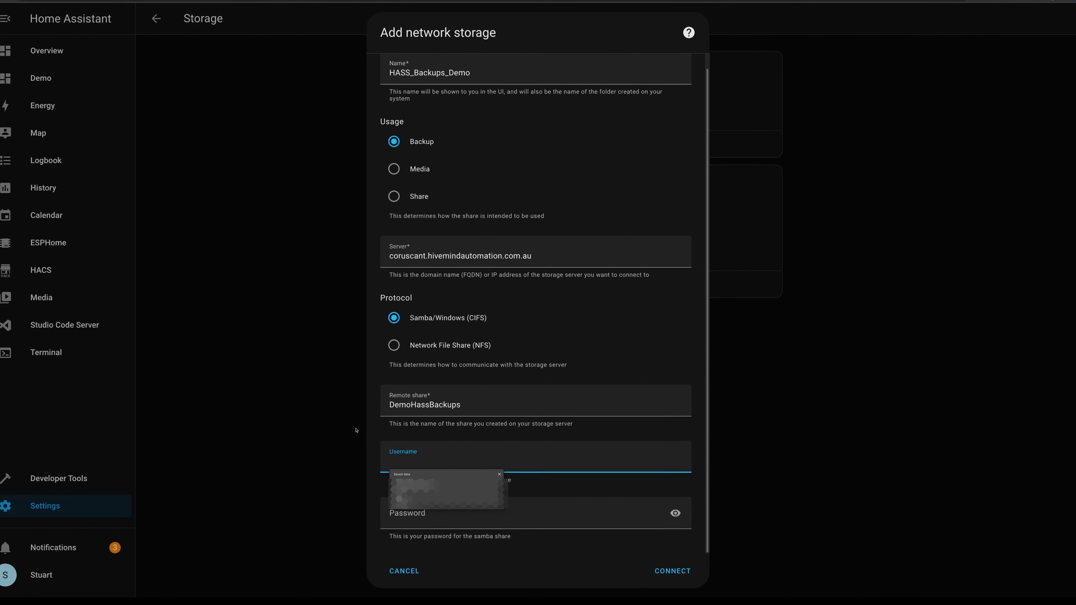
click(367, 449)
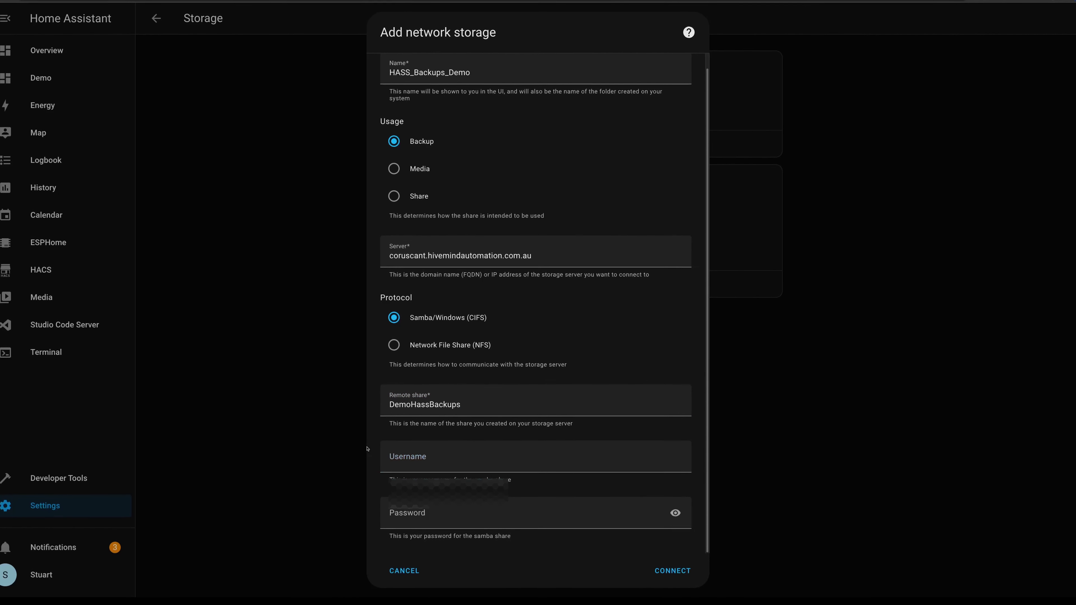
click(395, 455)
text(srt)
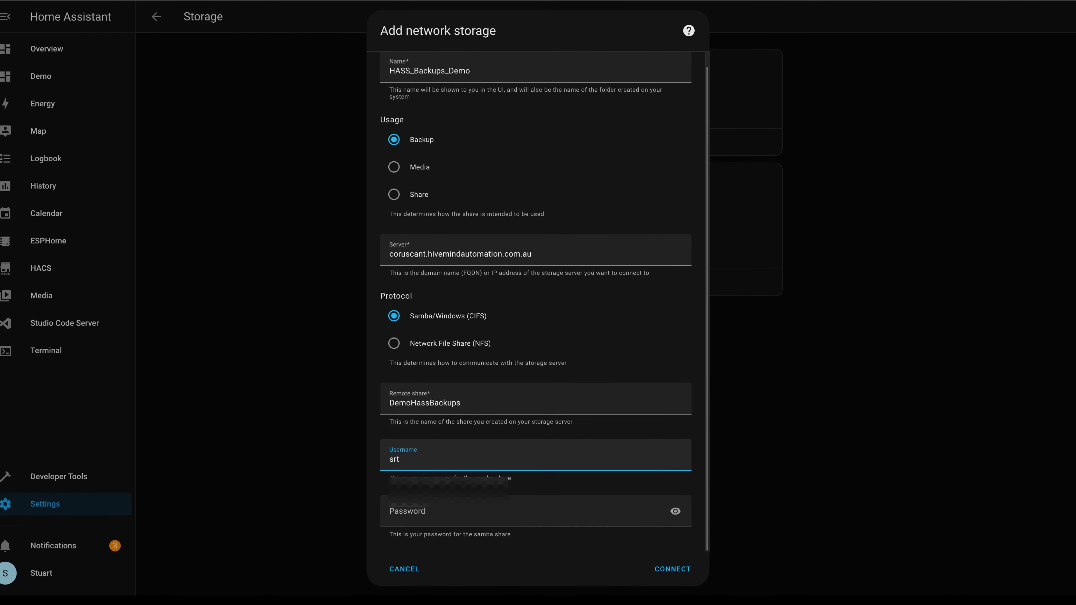
key(BackSpace)
key(BackSpace)
text(tuart)
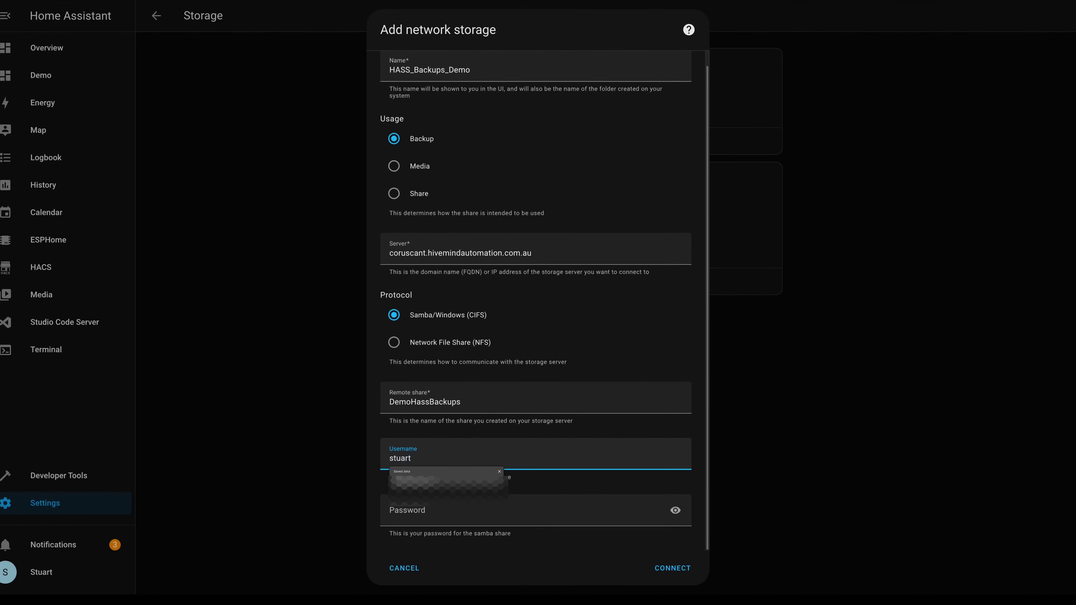
Enter the share password and connect the HASS_Backups_Demo network storage.
click(472, 509)
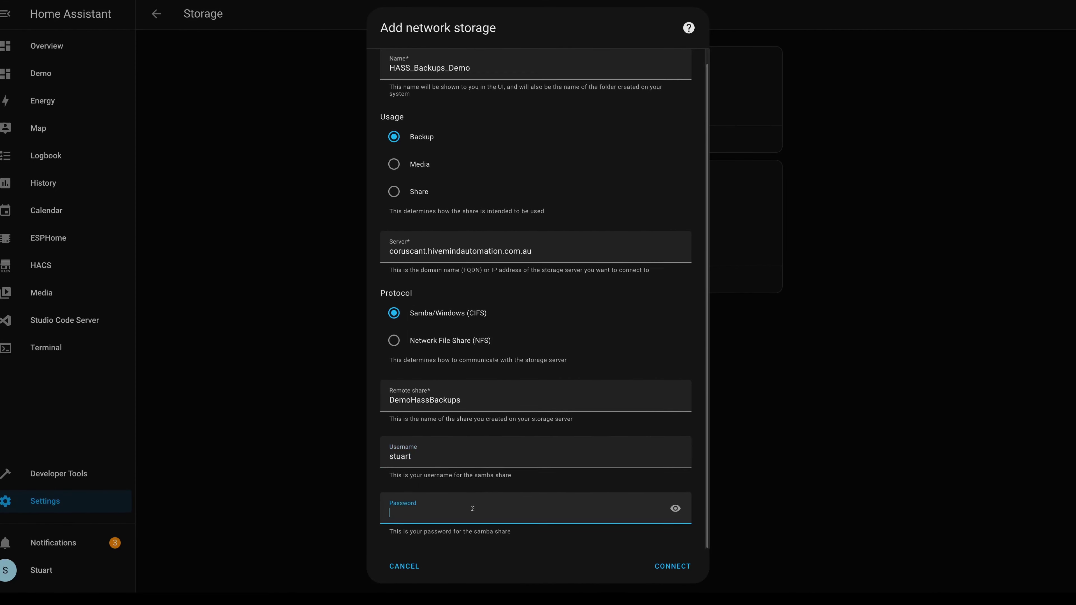
text(•••••••)
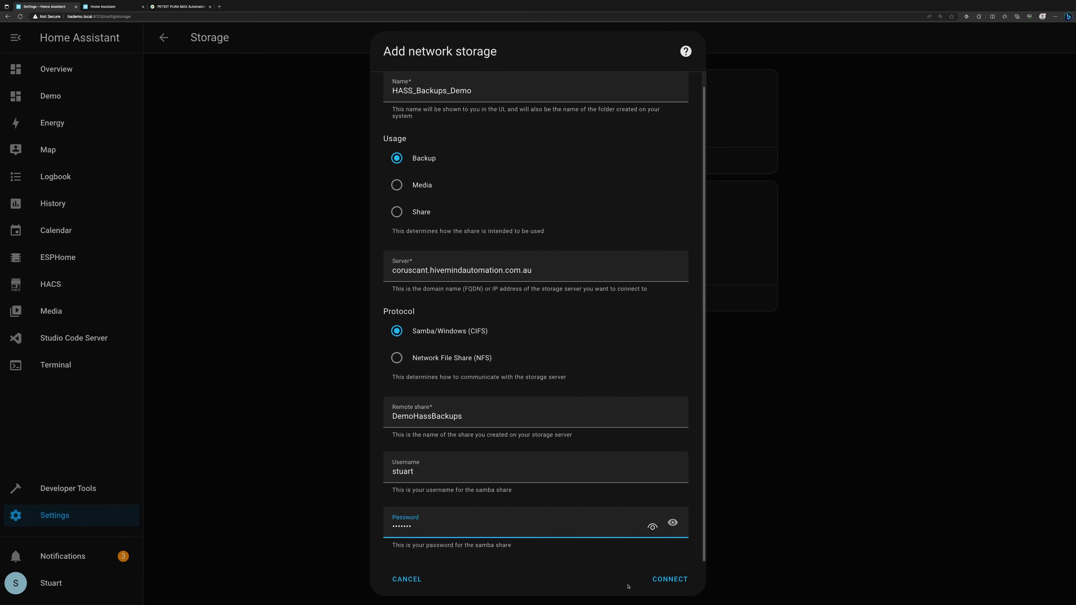
click(665, 584)
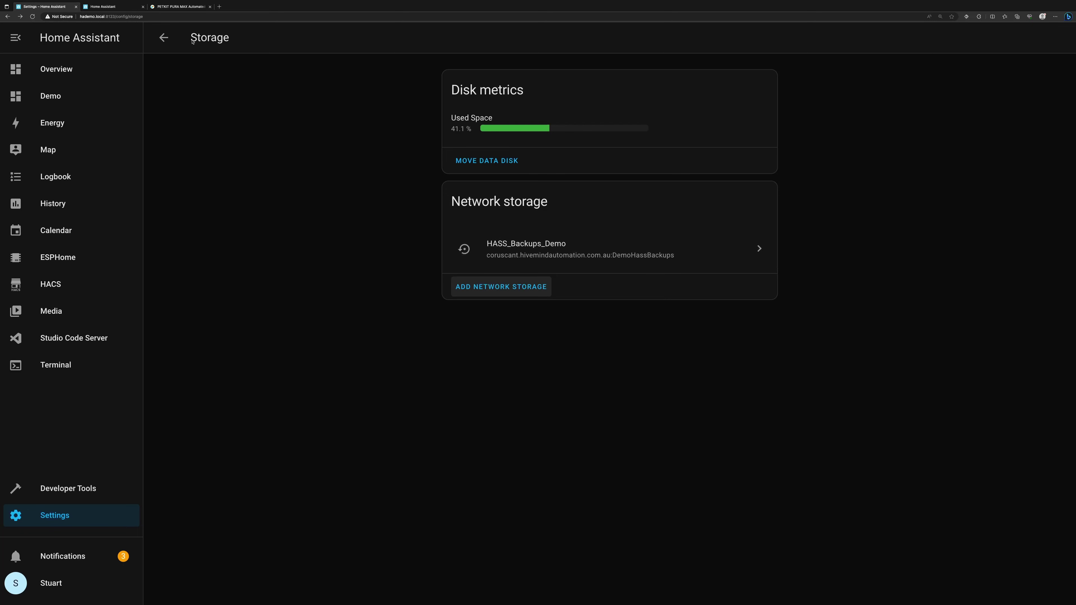
Create a partial backup containing only the Matter Server add-on from the Backups page.
click(164, 37)
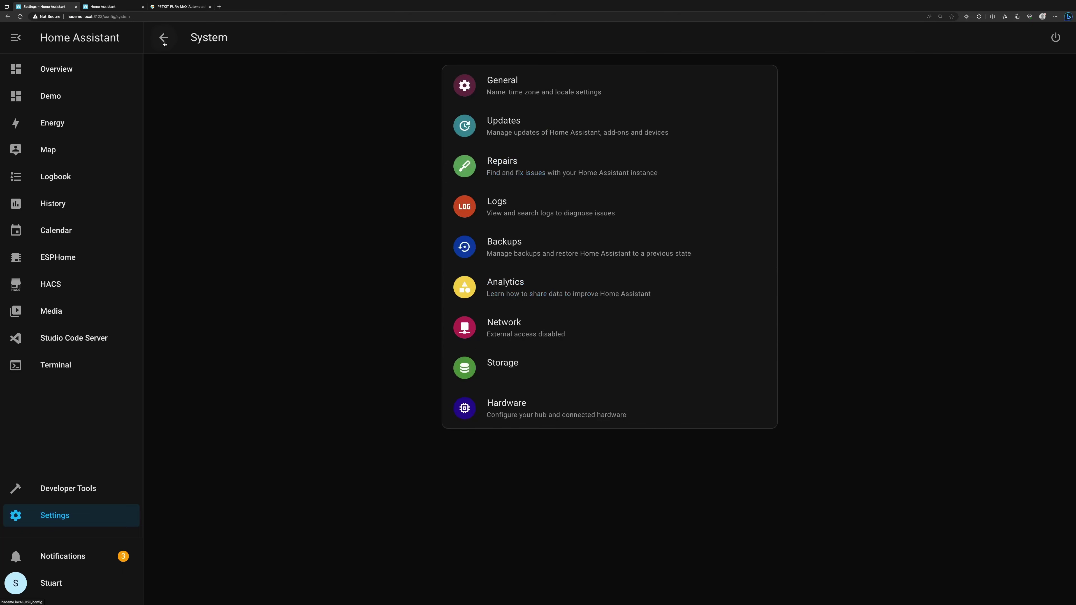
right_click(520, 253)
click(492, 250)
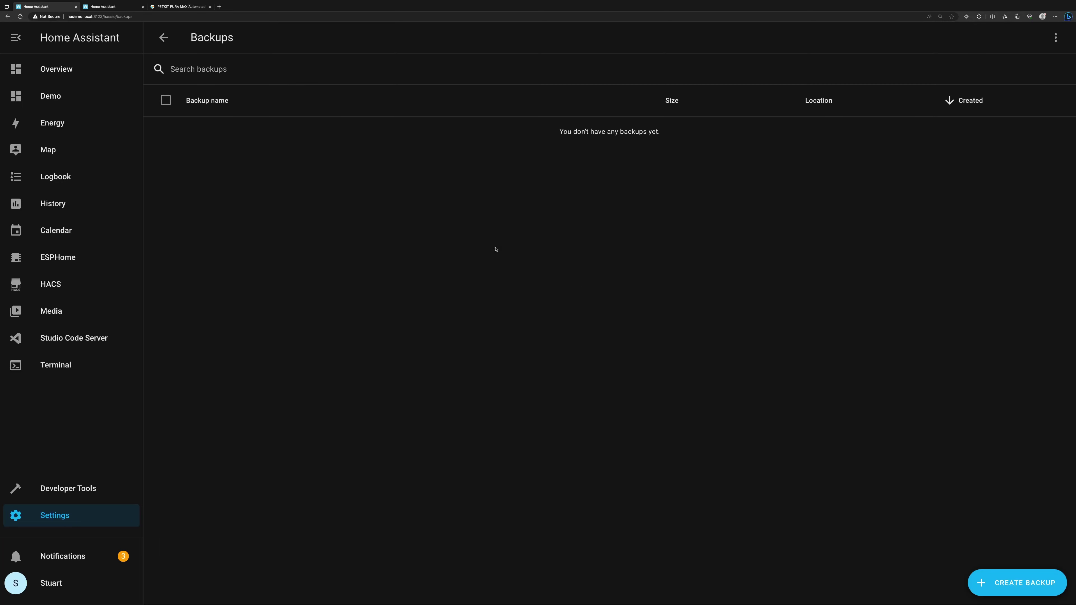
click(1007, 577)
click(583, 328)
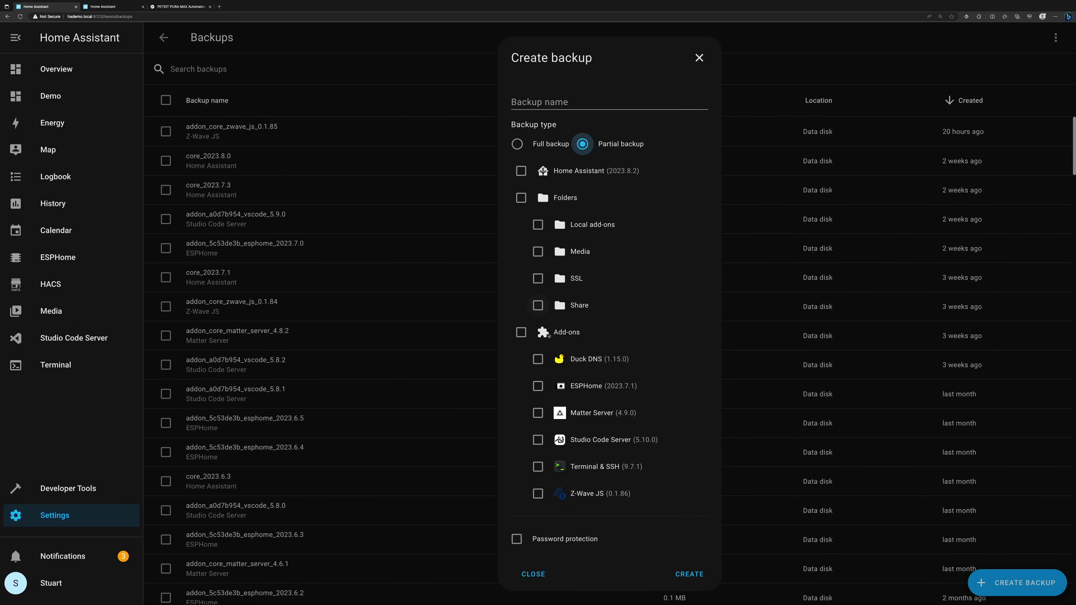
click(539, 413)
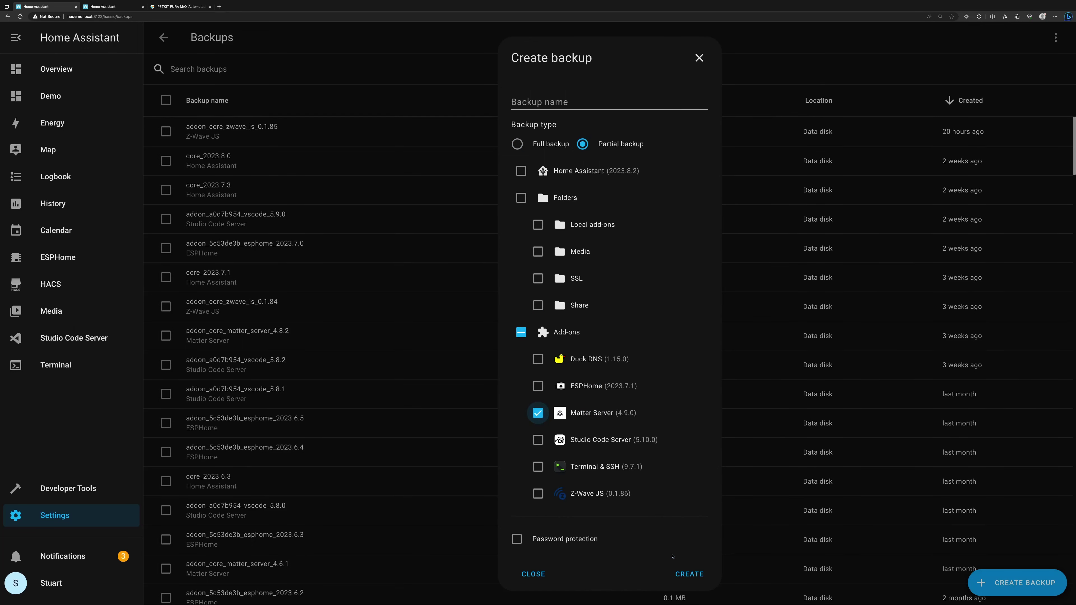
click(690, 575)
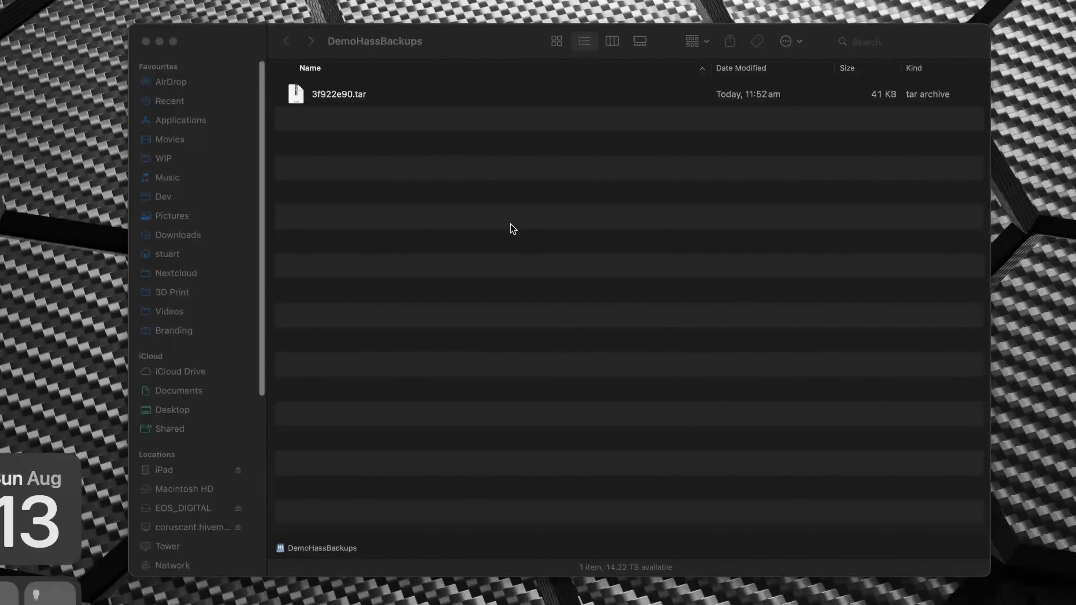
Extract 3f922e90.tar in Finder and inspect its backup.json and core_matter_server.tar.gz files.
click(437, 53)
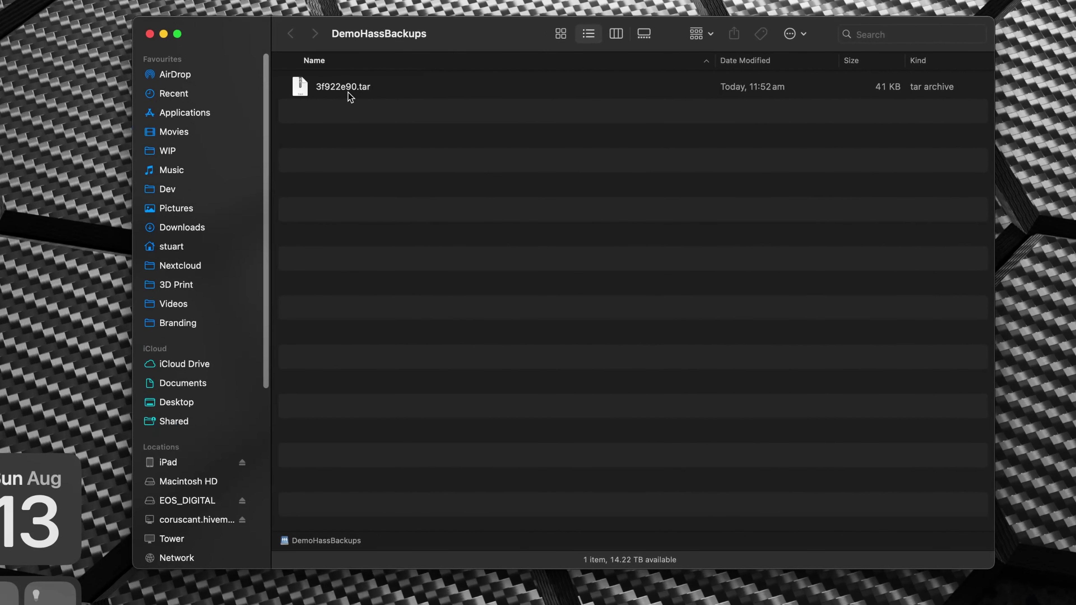
click(331, 93)
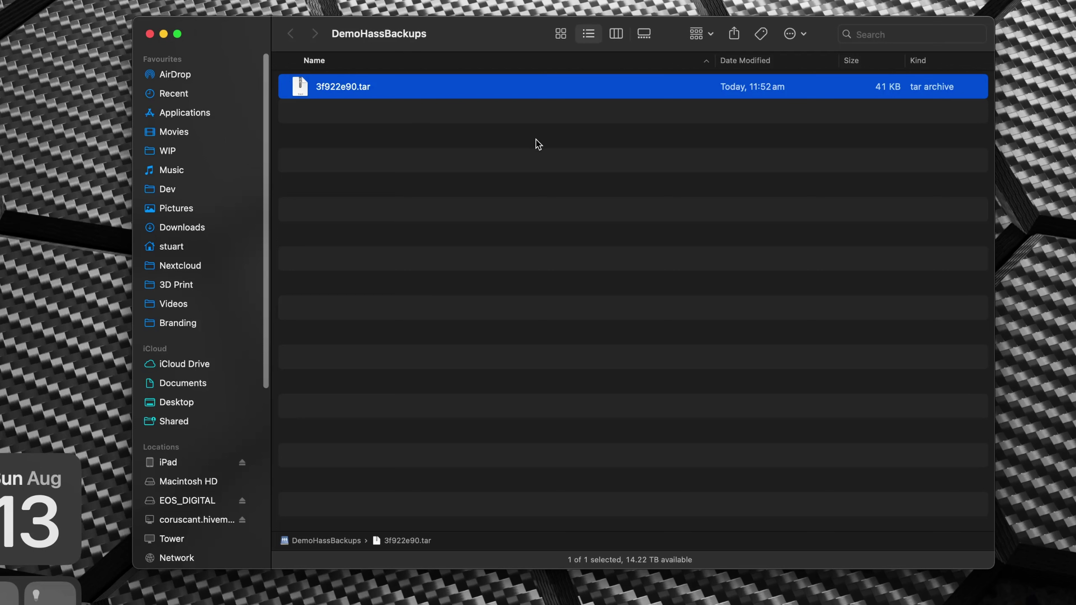
double_click(351, 90)
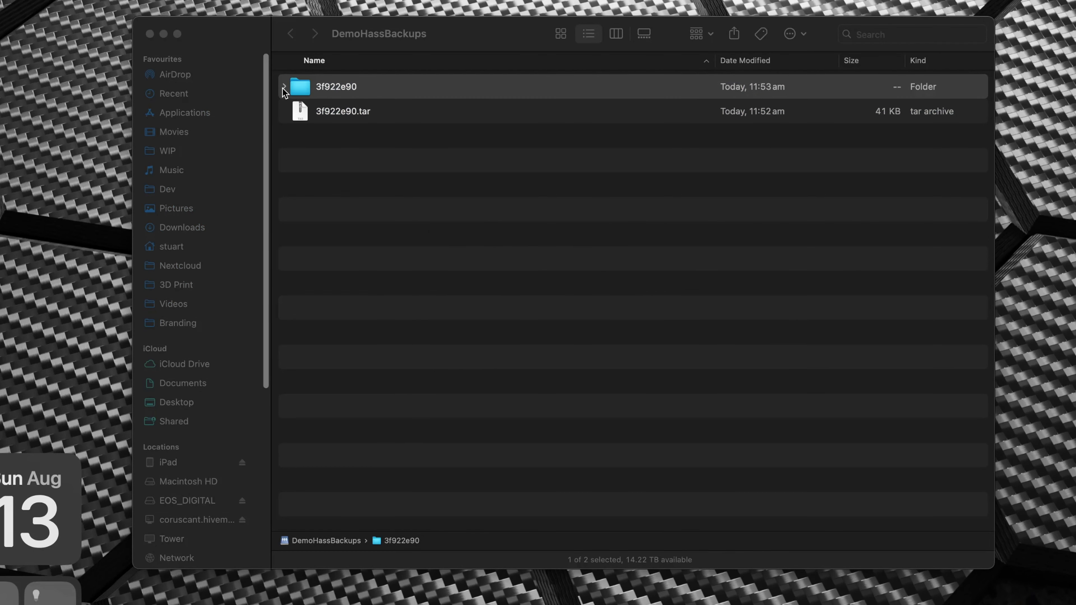
click(284, 88)
click(365, 145)
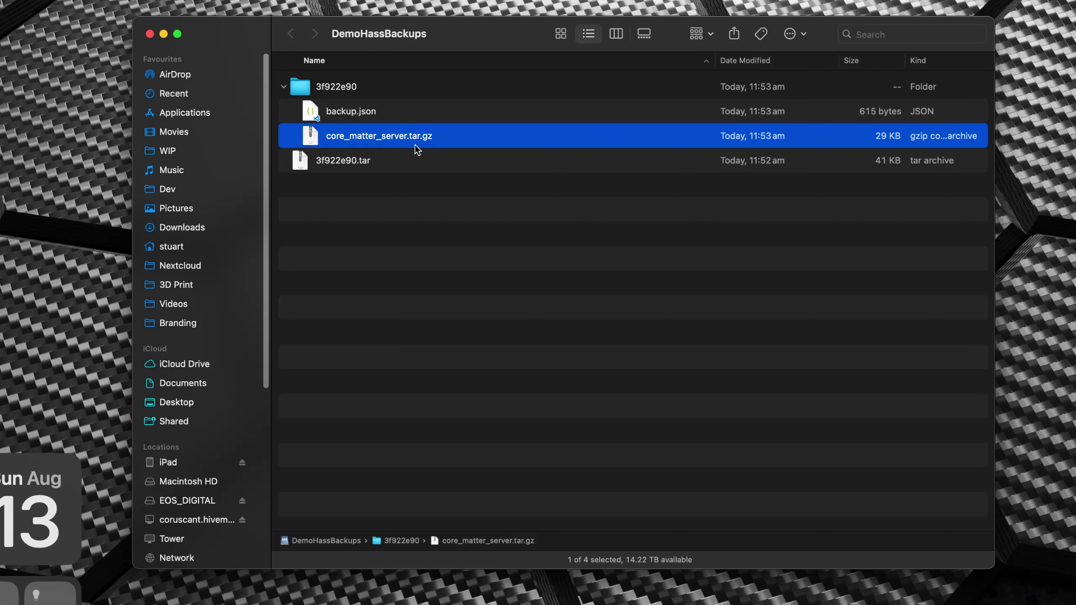
click(338, 112)
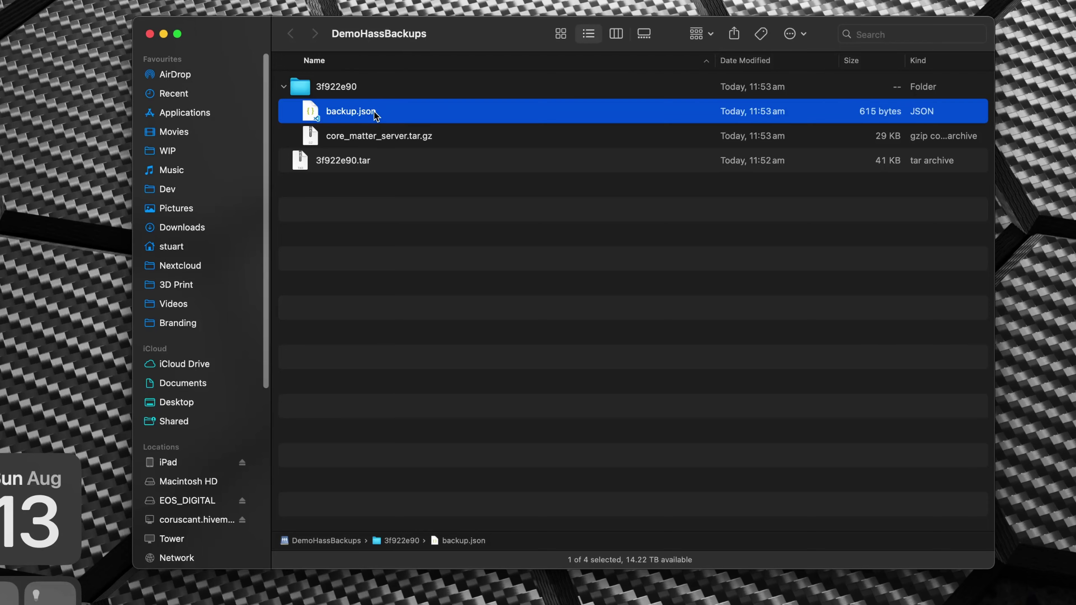
Delete the extracted 3f922e90 folder, then open the production instance's Backups page.
click(284, 89)
key(super+alt+BackSpace)
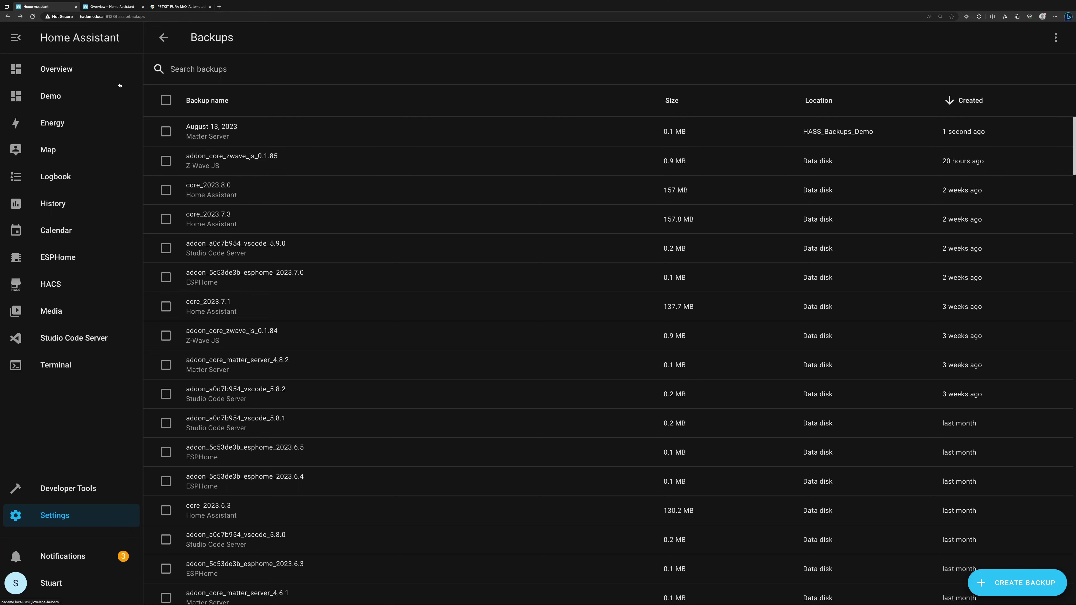
click(110, 7)
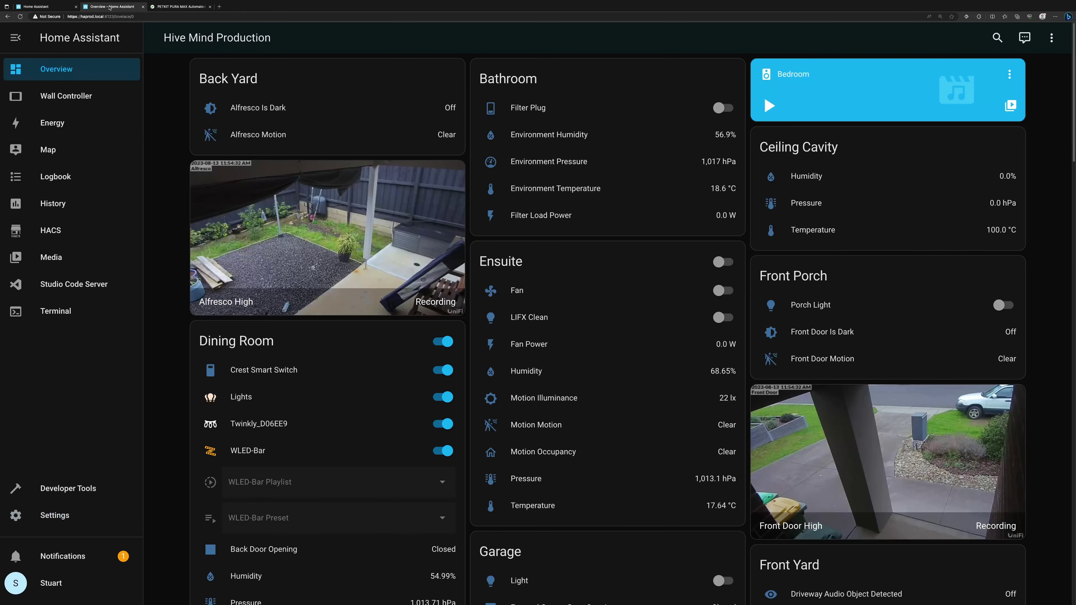
click(63, 516)
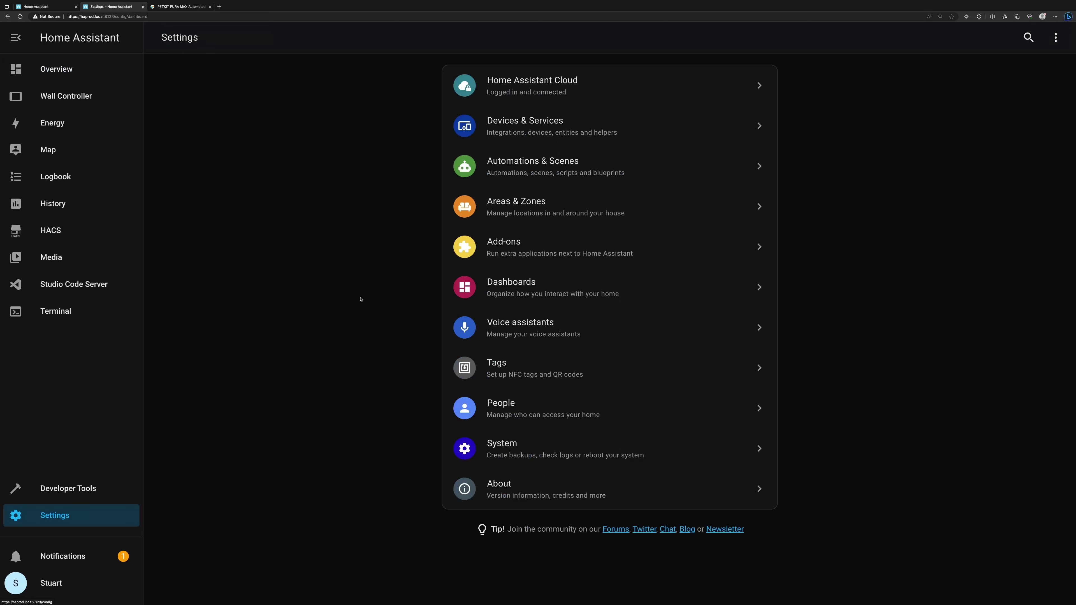
right_click(560, 440)
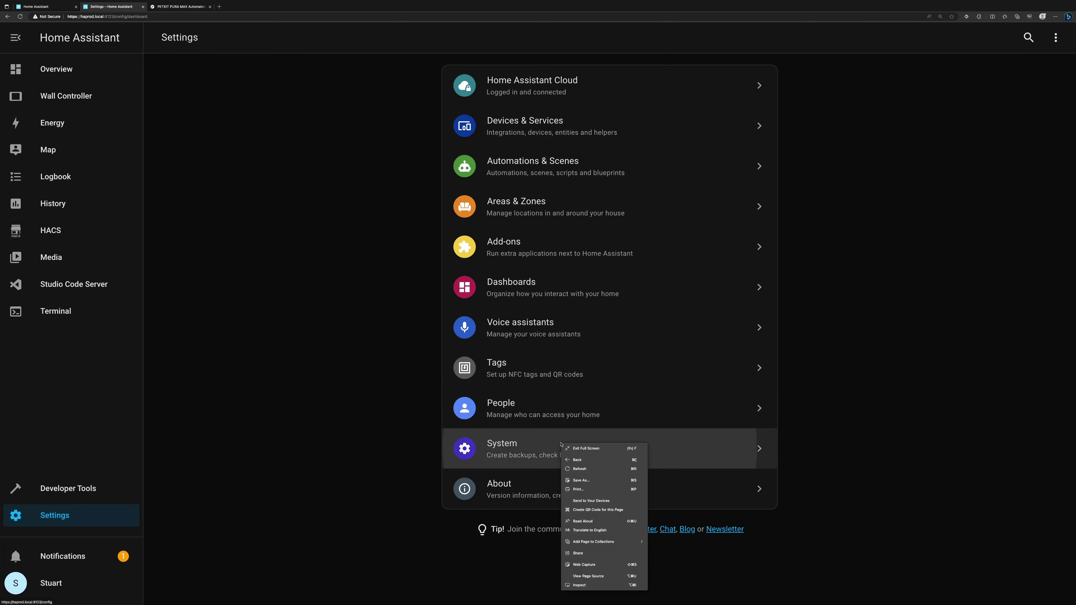
click(476, 443)
click(508, 367)
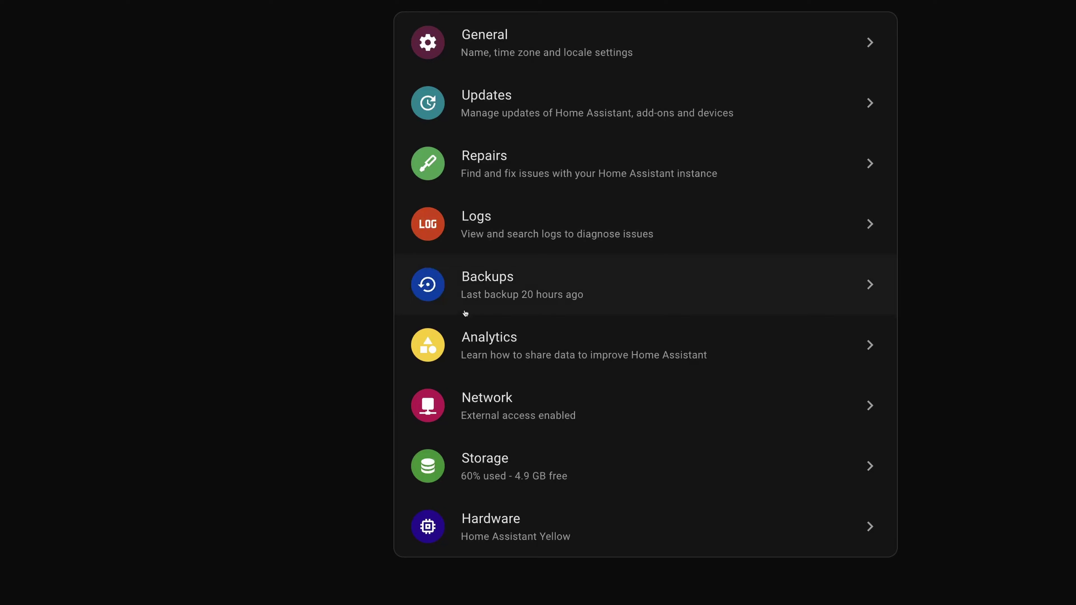
click(469, 288)
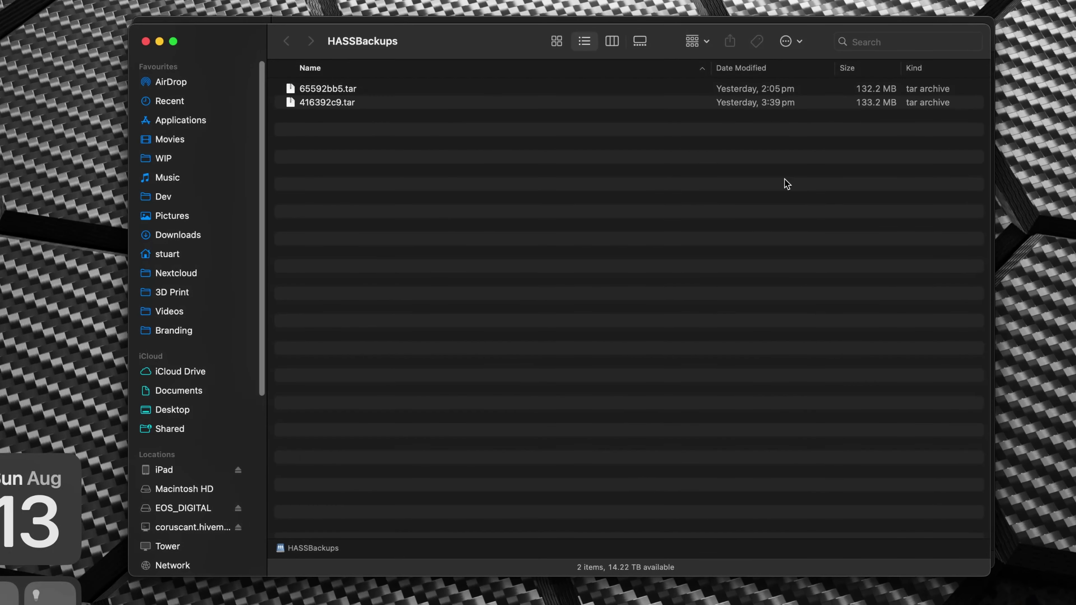
Compare the 65592bb5.tar and 416392c9.tar archives and enlarge the Finder icons.
click(346, 89)
click(345, 104)
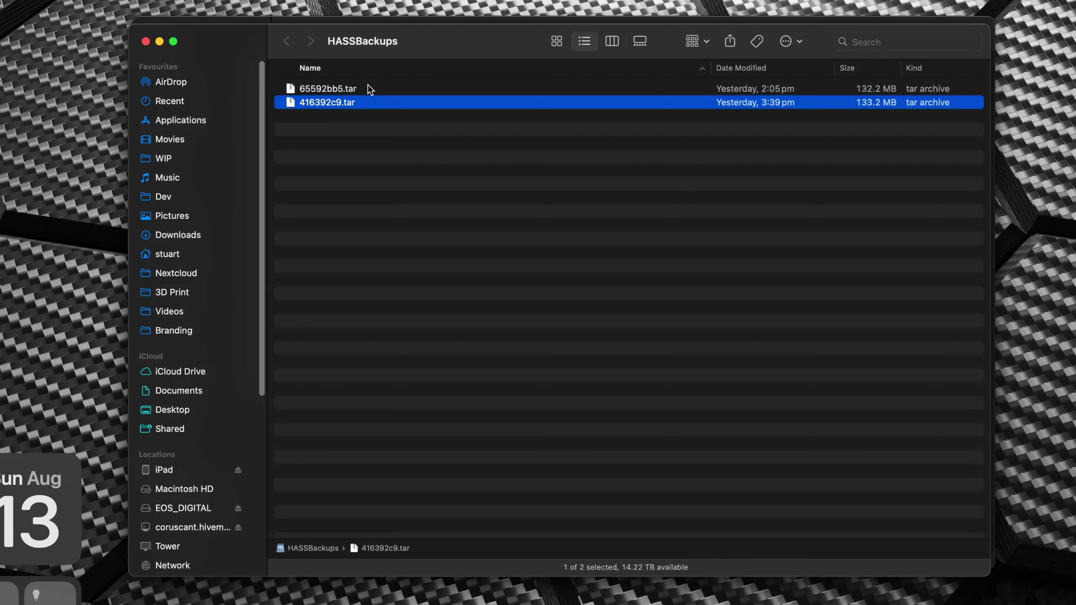
click(368, 89)
click(361, 104)
click(356, 91)
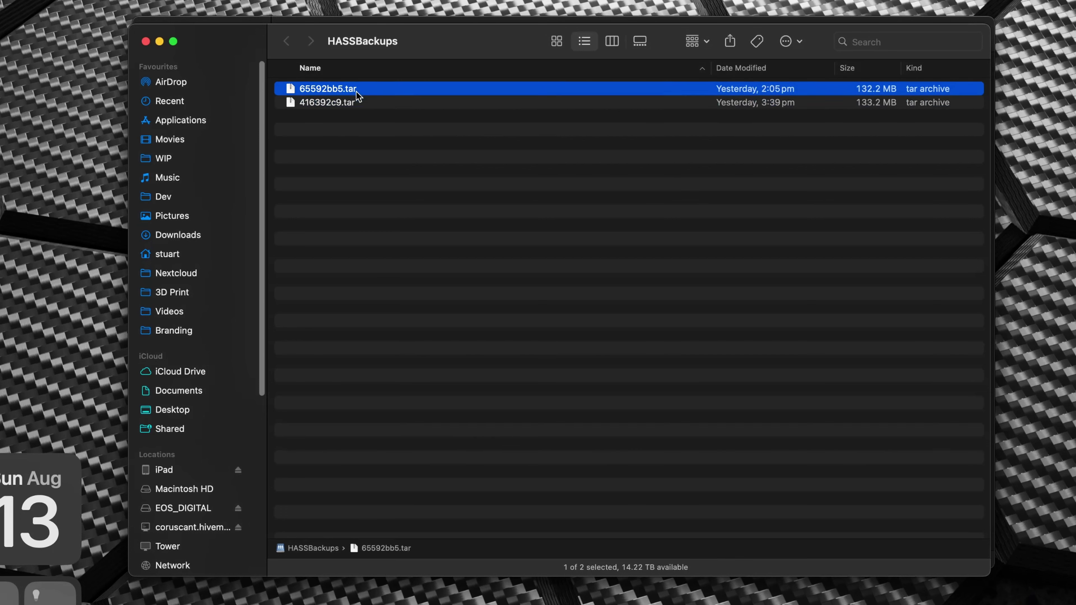
click(359, 106)
key(super+equal)
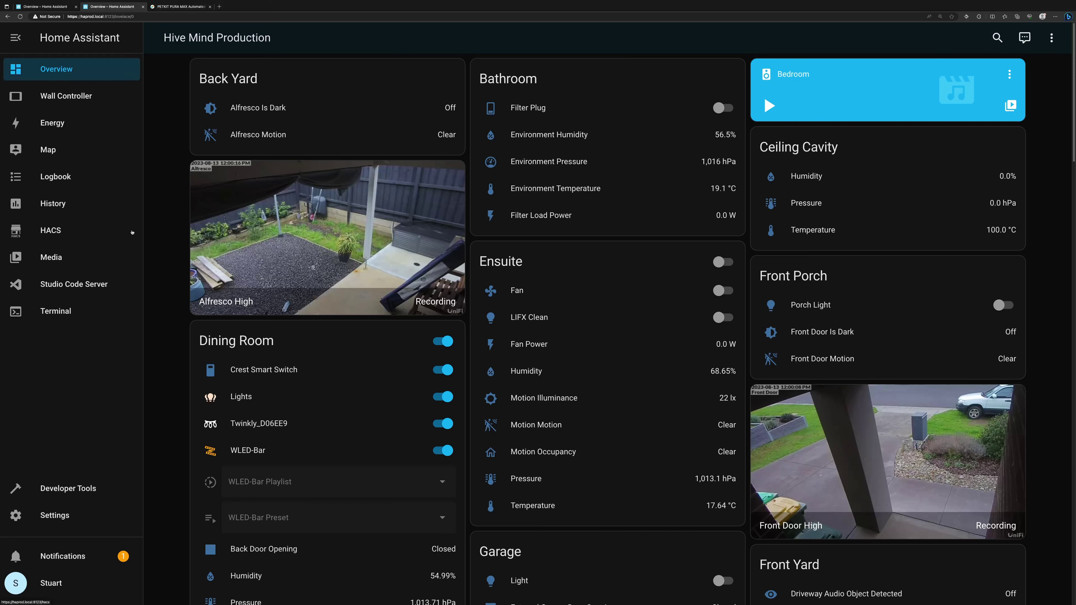
Open the HomeKit Bridge integration from Devices & Services, showing its single HASS Bridge - Lights entry.
click(93, 18)
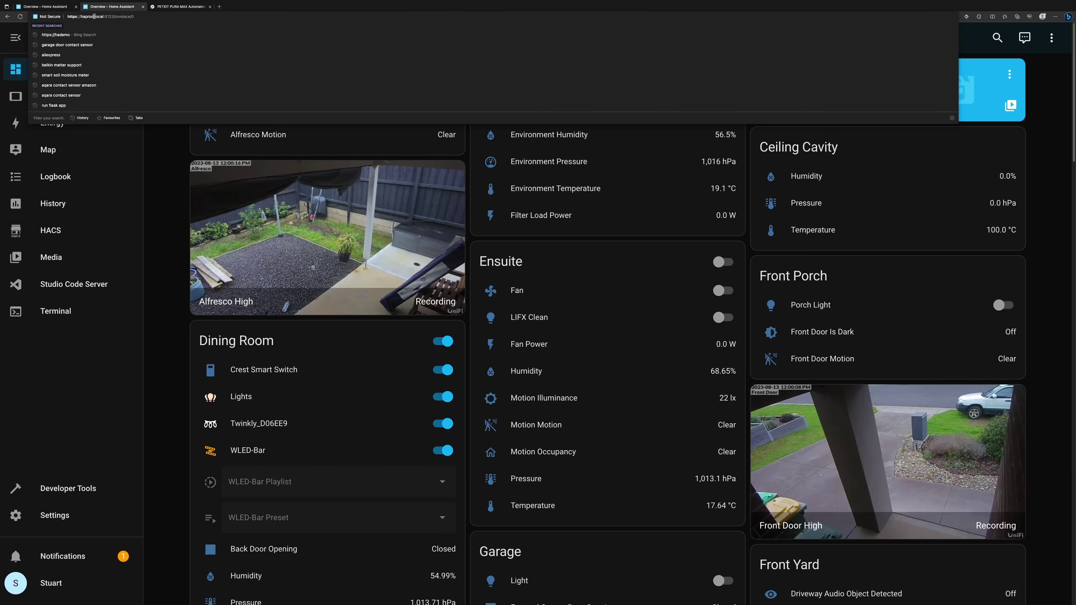
double_click(88, 16)
click(92, 345)
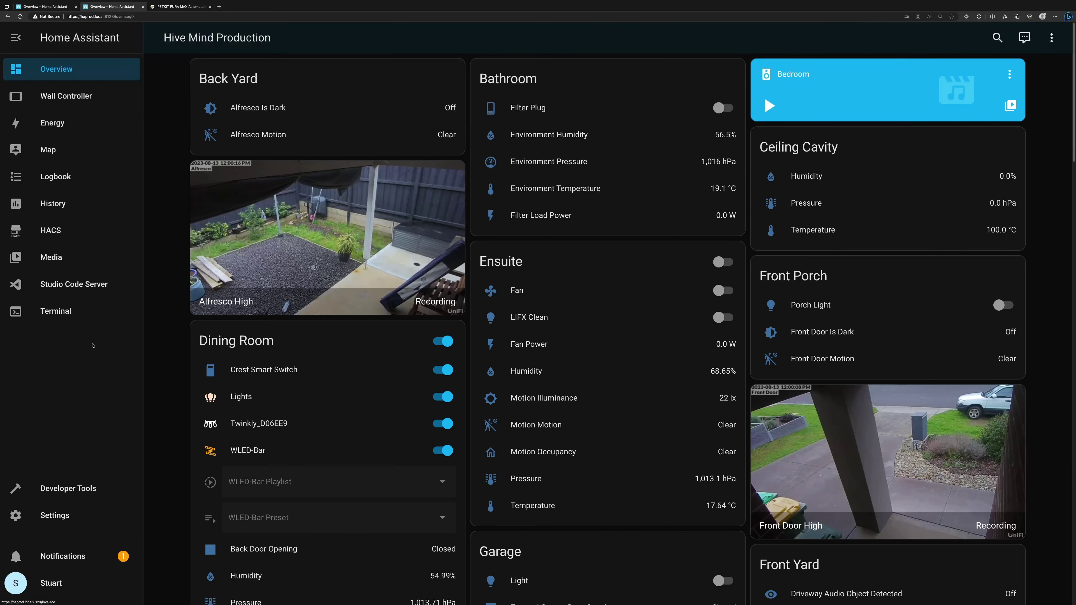
click(65, 520)
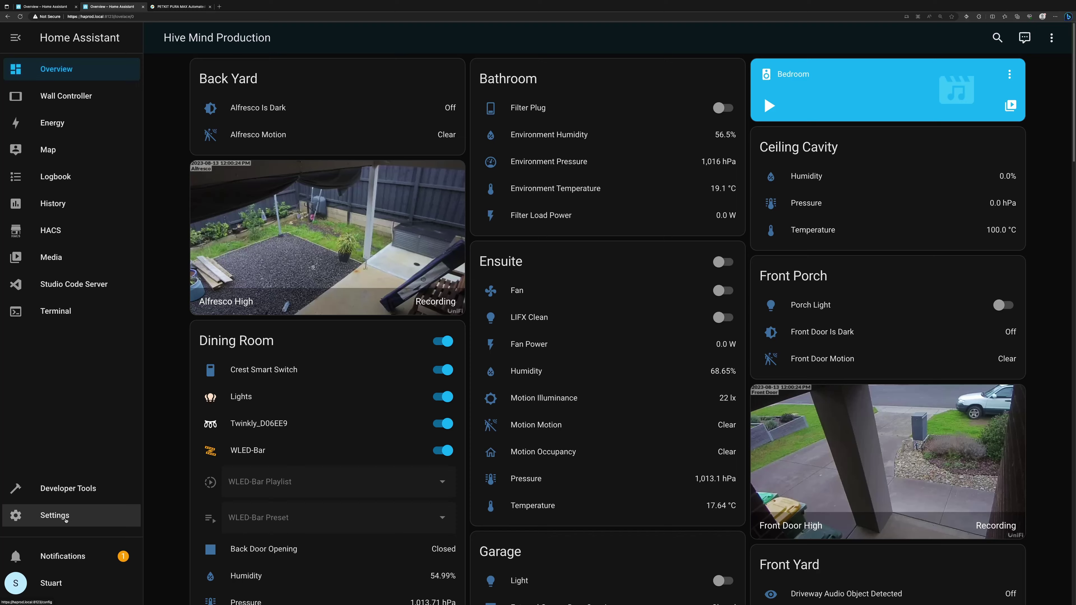
click(500, 126)
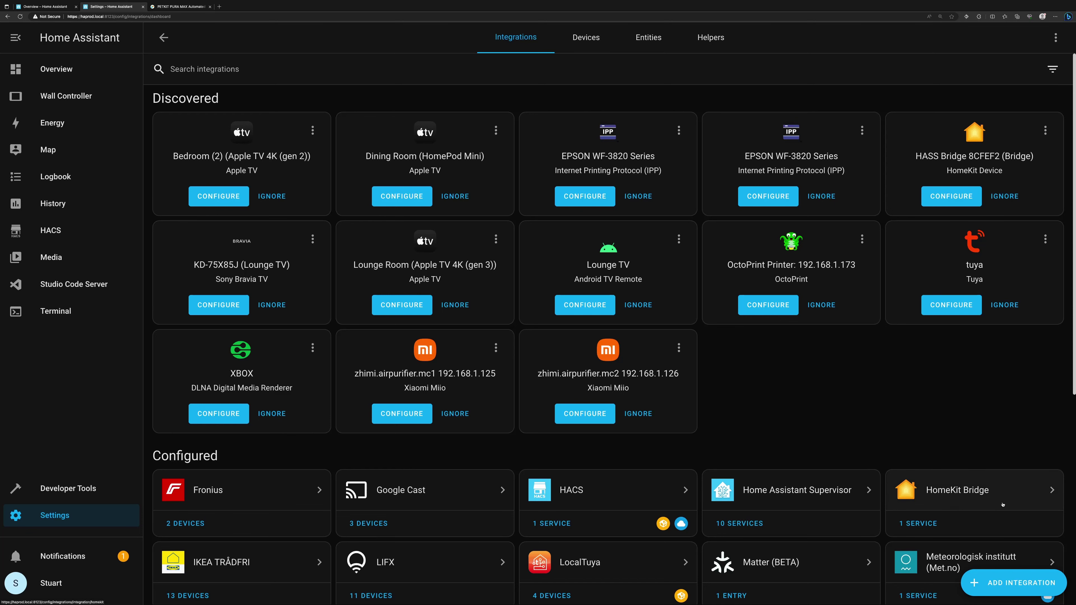
click(1031, 492)
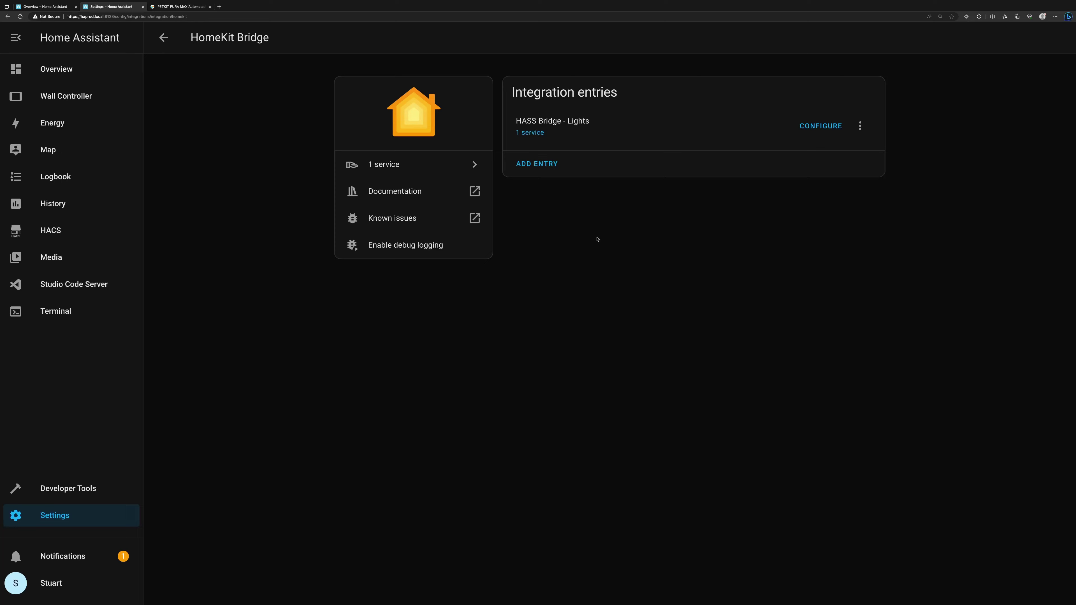
Add another HomeKit Bridge entry that includes only the Climate domain and submit it.
click(537, 165)
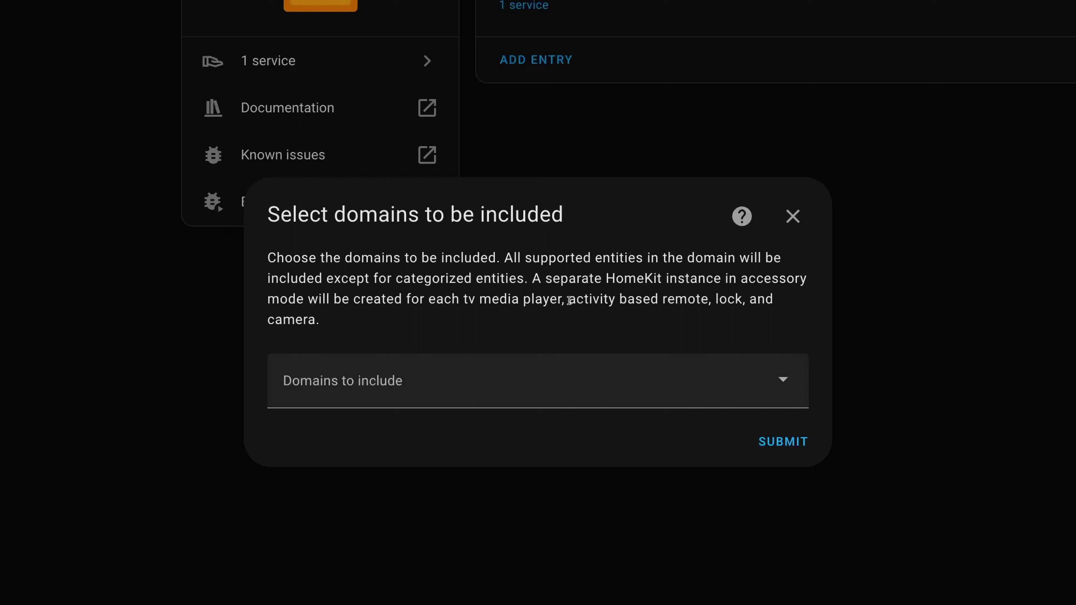
drag(576, 298, 712, 303)
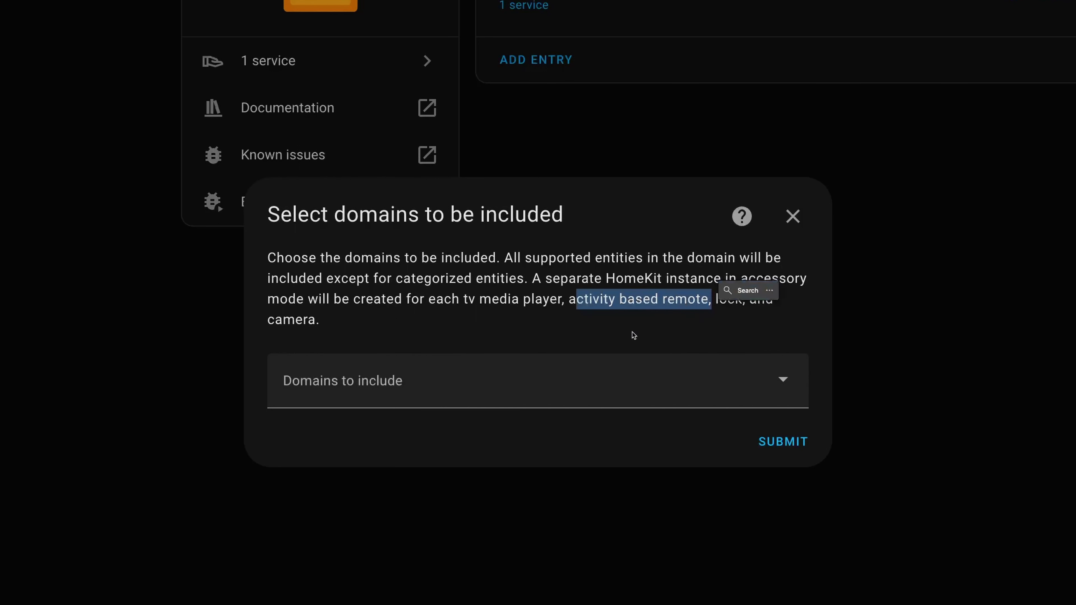
click(782, 384)
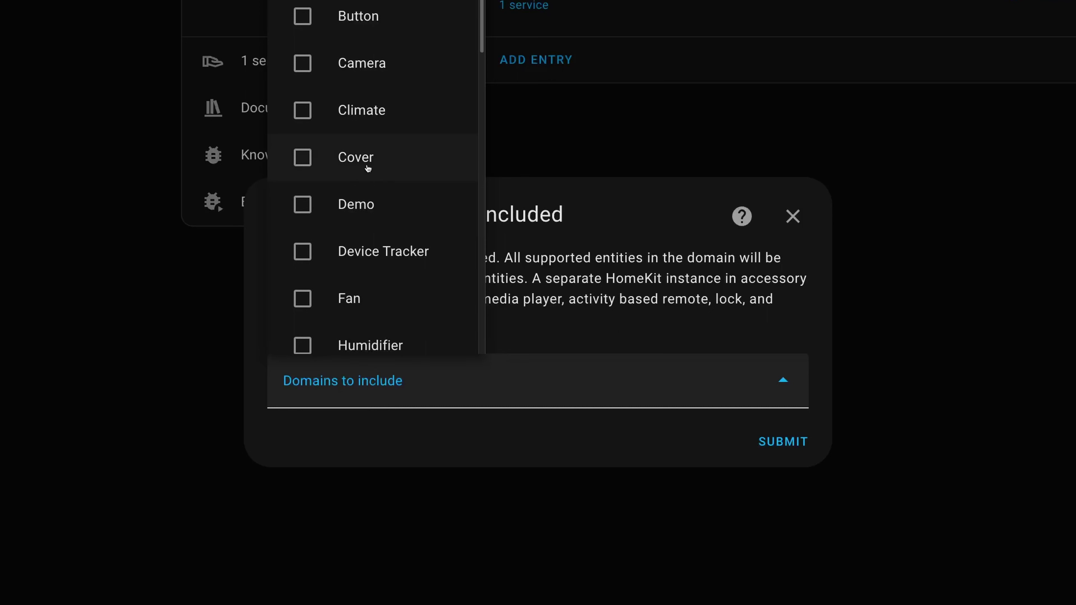
click(303, 116)
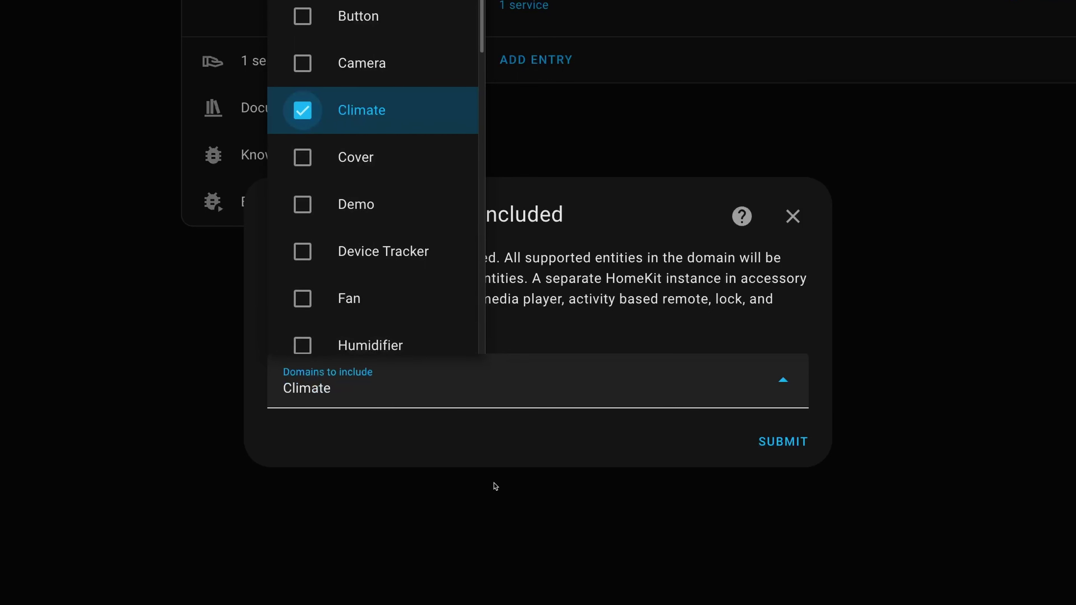
click(583, 401)
click(774, 442)
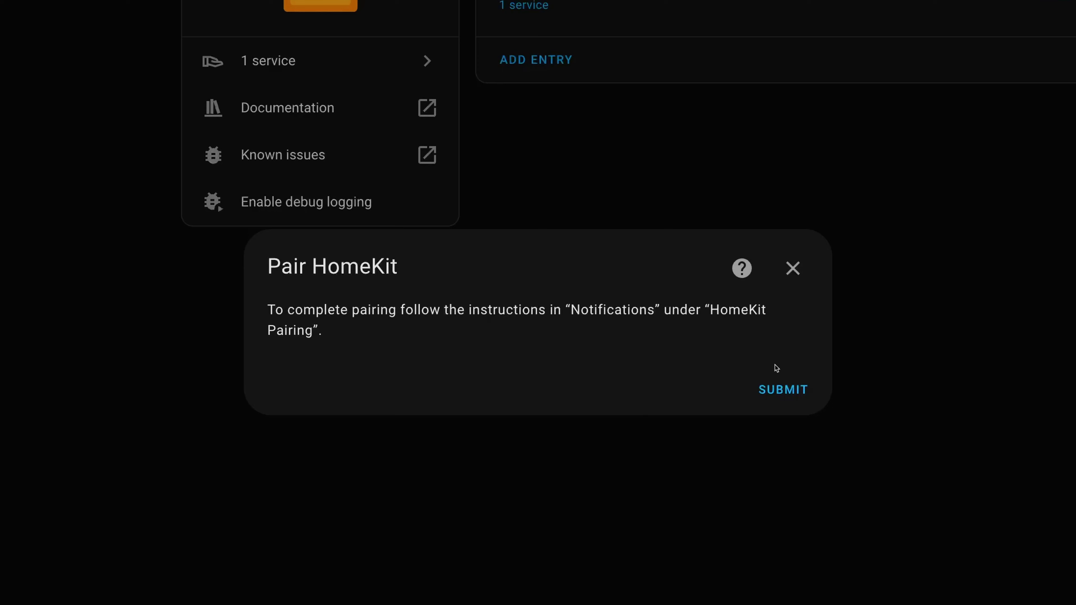
Create the HASS Bridge 7O:21065 entry and assign it to the Utility area.
click(779, 385)
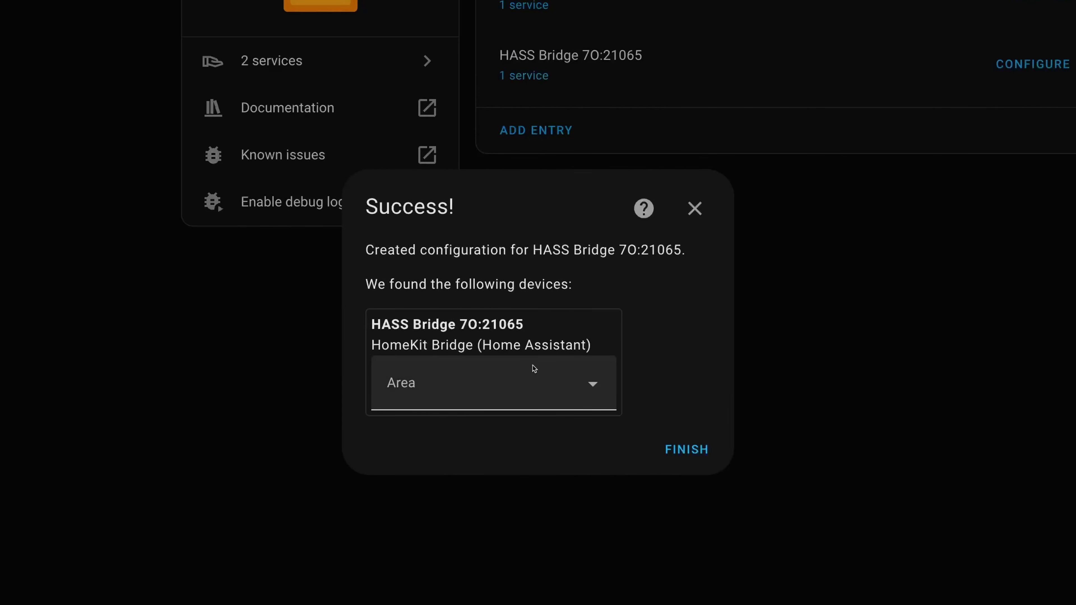
click(546, 384)
scroll(555, 267, down, 5)
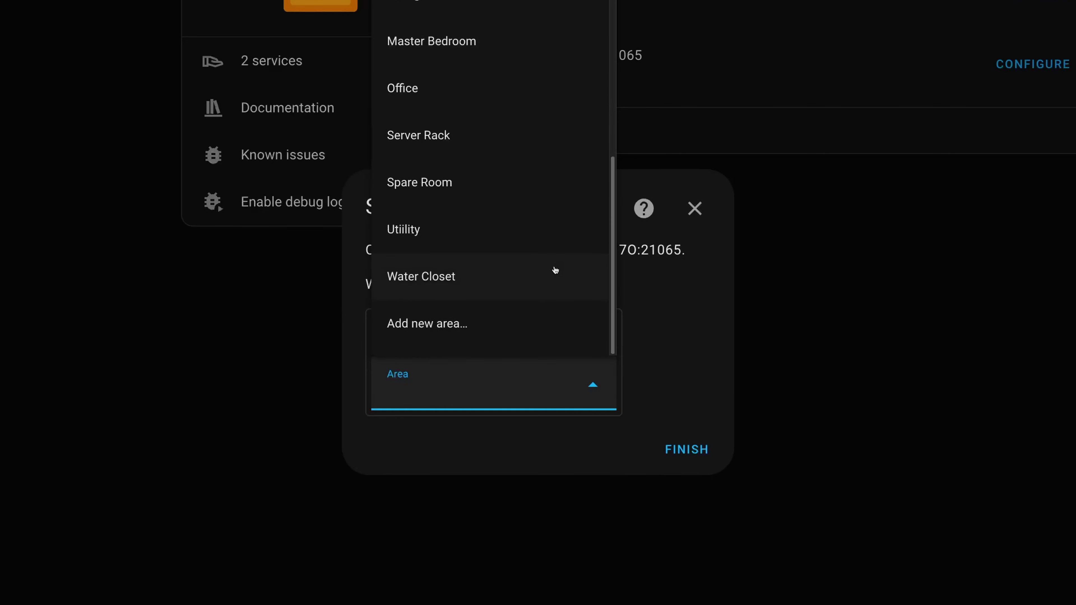
click(418, 232)
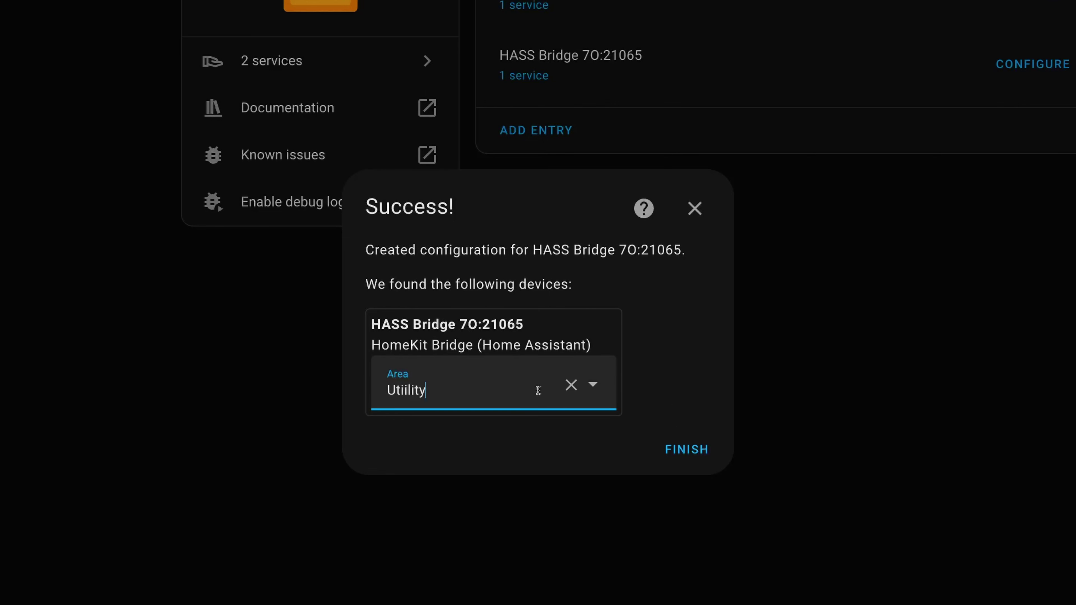
click(699, 452)
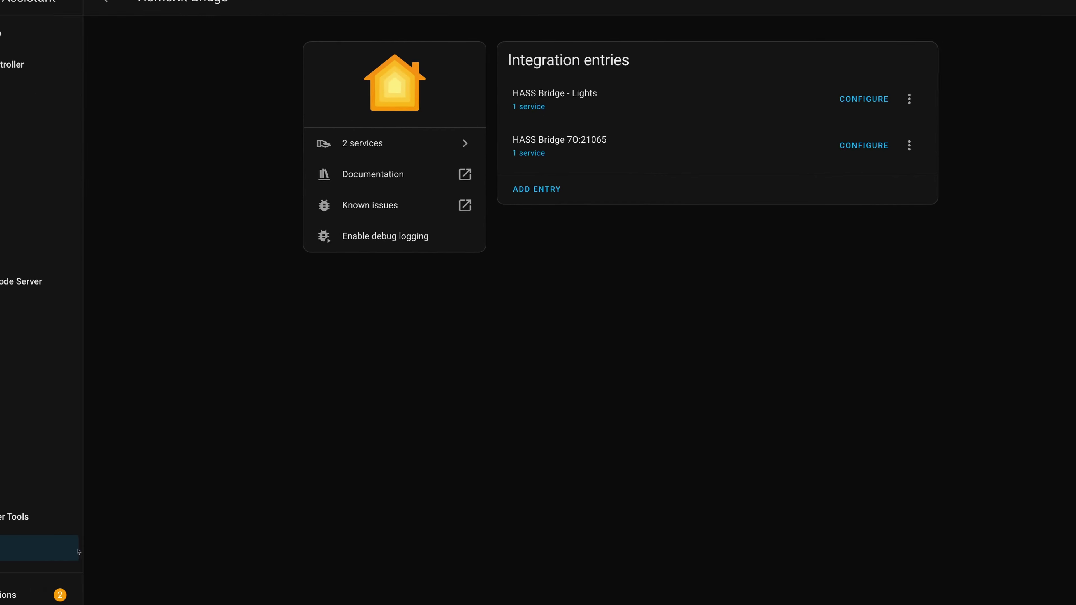
Show the HomeKit Pairing QR code in Notifications for the phone to scan, then close the drawer.
click(85, 558)
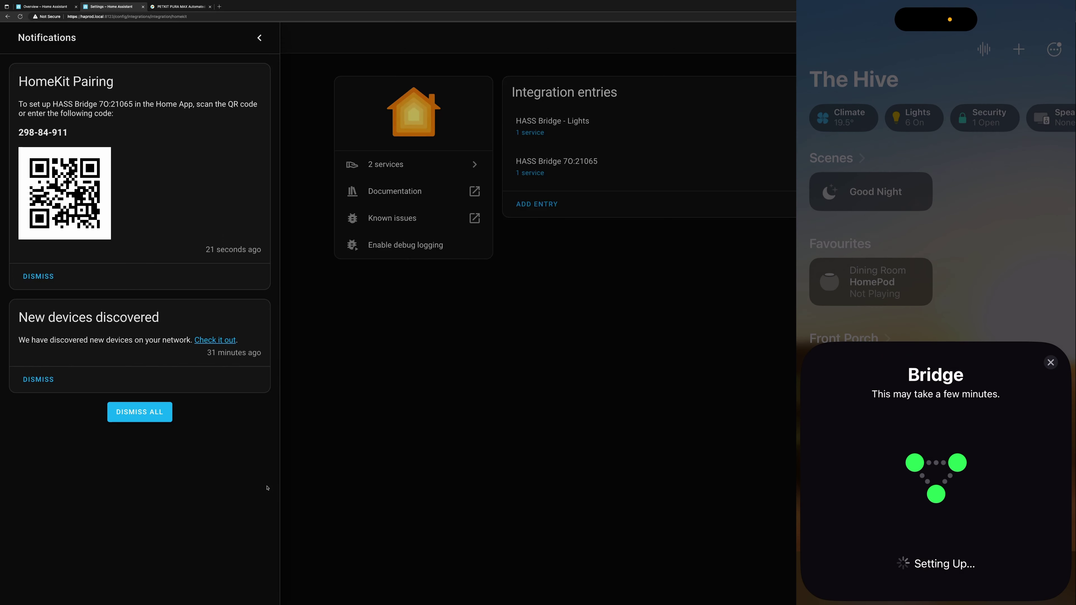
click(297, 472)
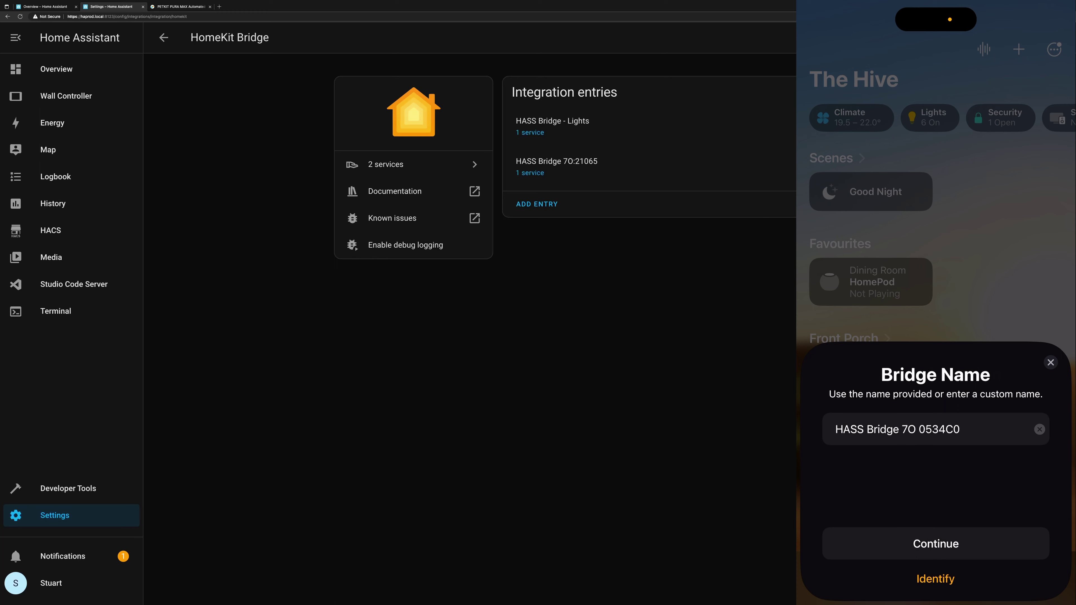
Rename the HASS Bridge 7O:21065 entry to HASS Bridge - Climate.
click(687, 194)
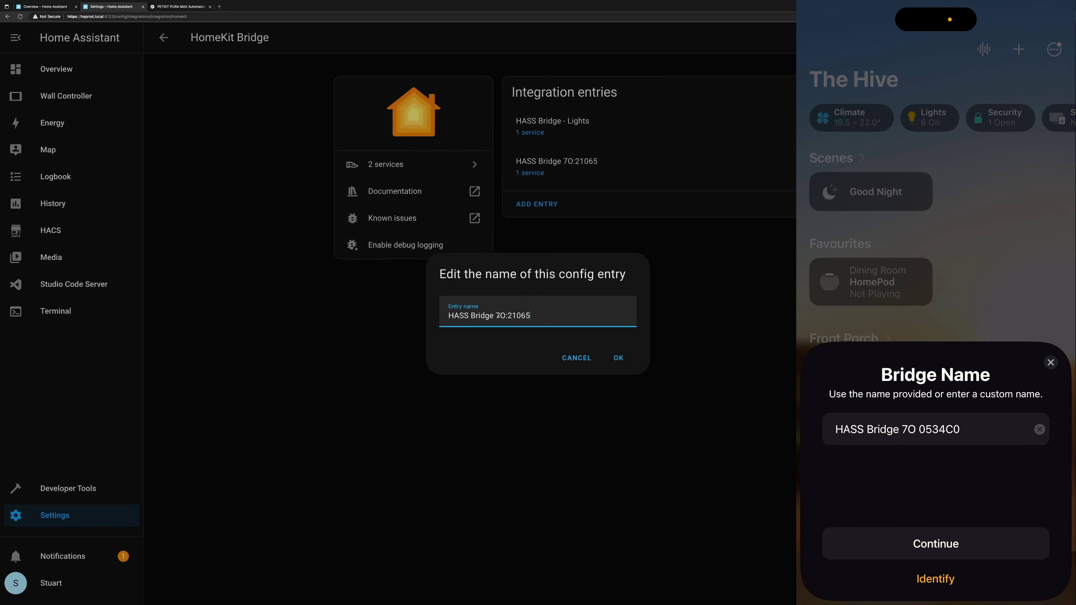
drag(496, 316, 522, 317)
key(BackSpace)
click(623, 361)
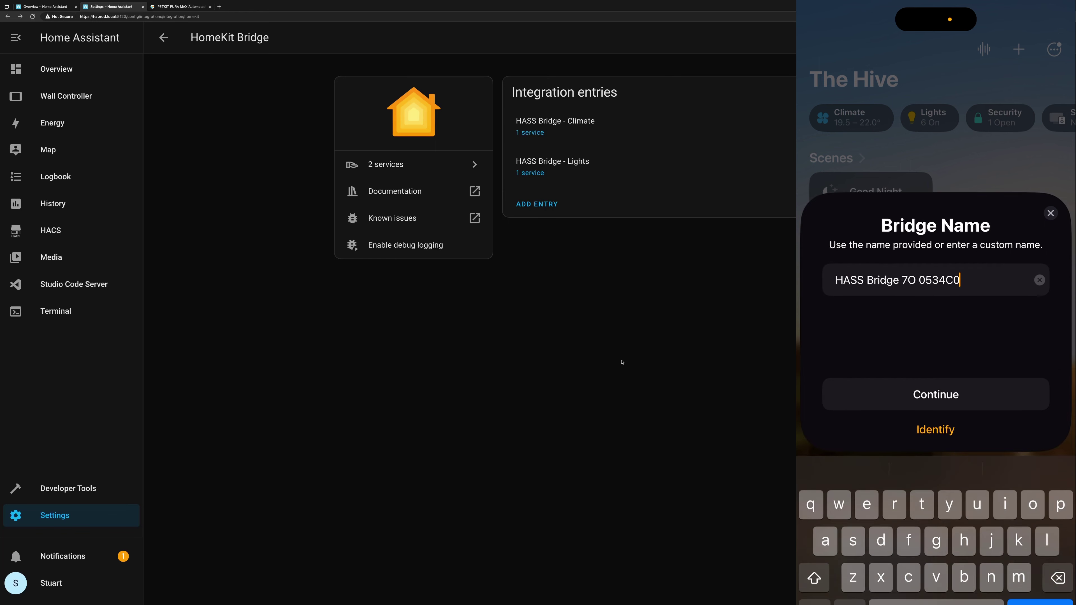
Name the bridge 'HASS Bridge - Climate' on the iPhone and finish adding it.
key(BackSpace)
key(BackSpace)
key(BackSpace)
key(BackSpace)
key(BackSpace)
key(BackSpace)
key(BackSpace)
key(BackSpace)
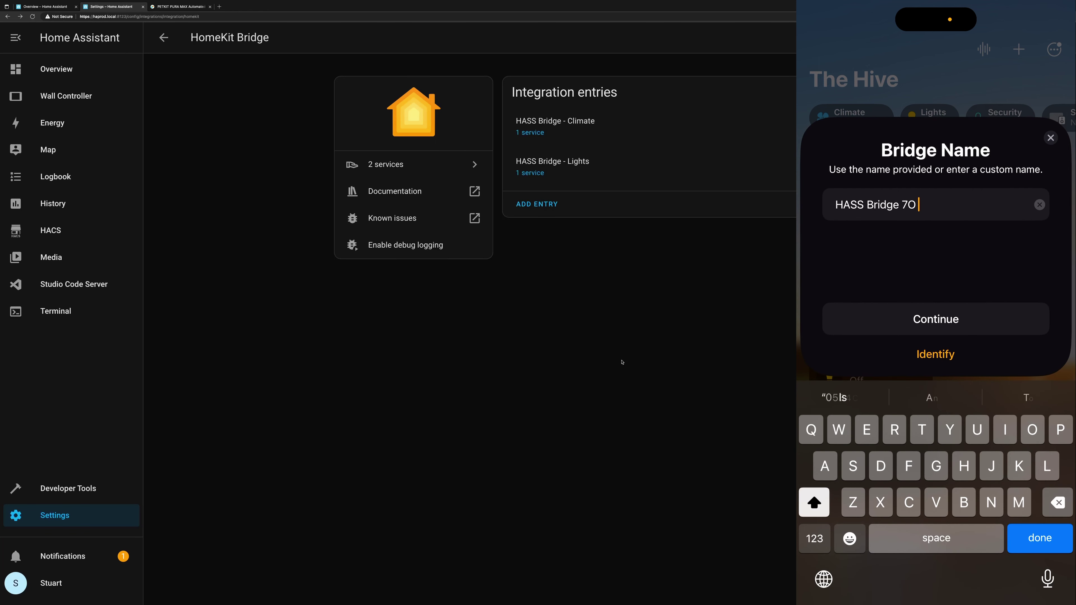
text(-)
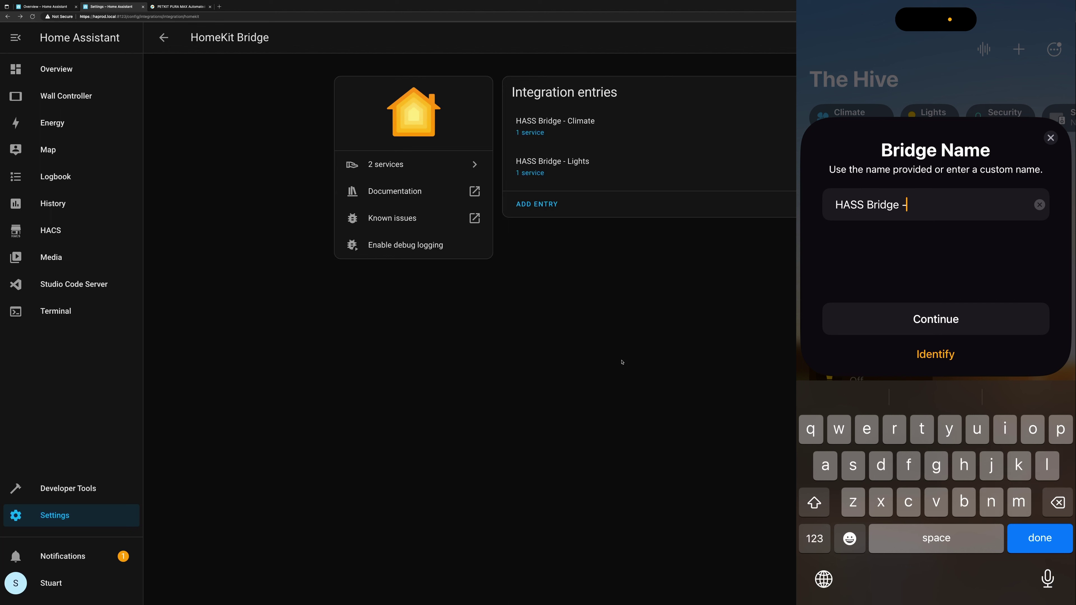
text( climate)
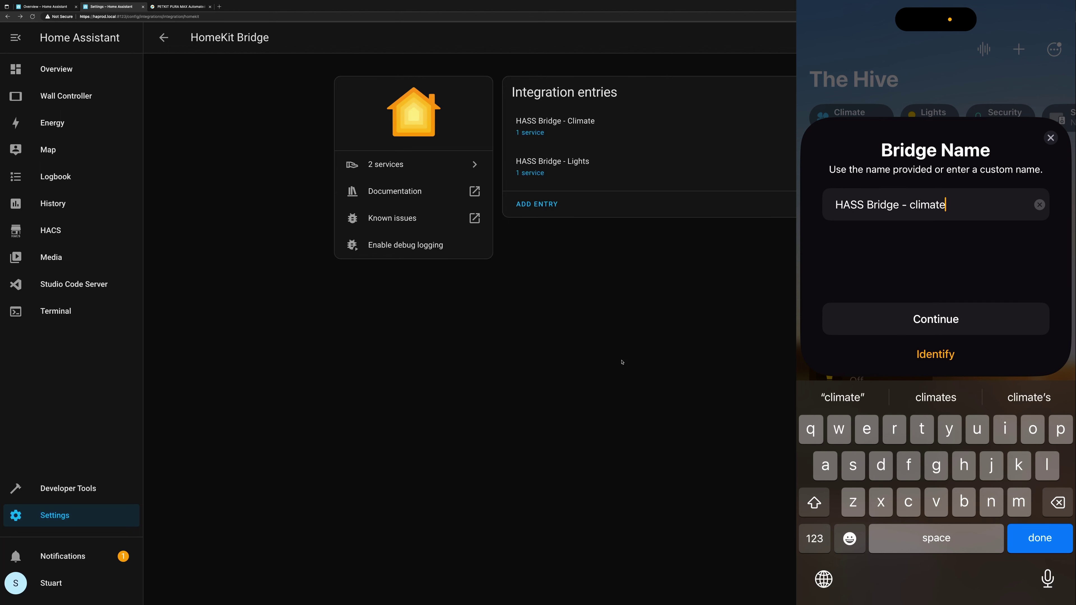
drag(935, 205, 916, 205)
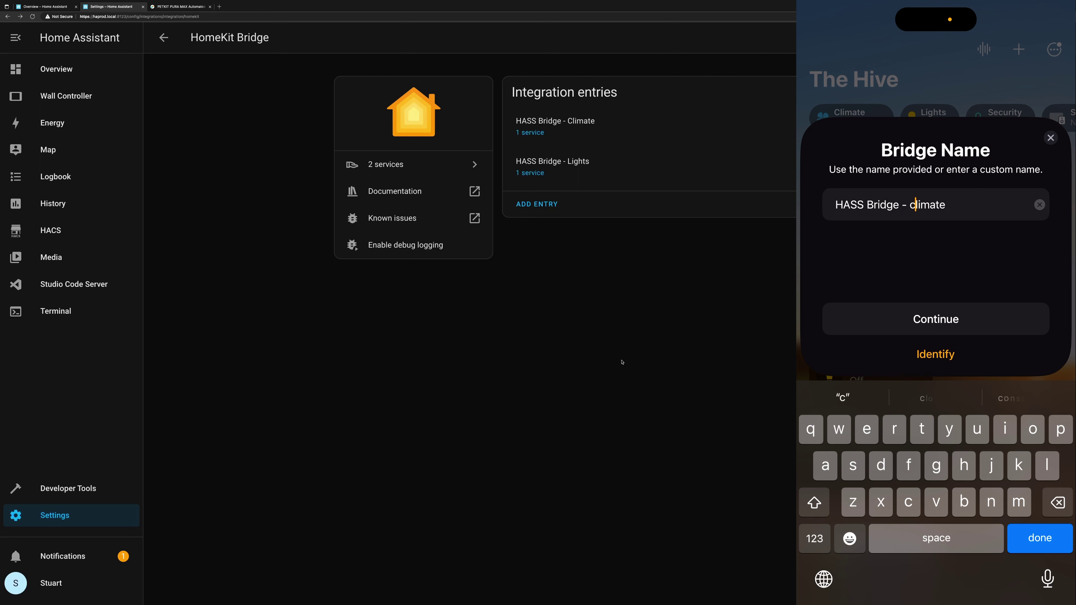
key(BackSpace)
text(C)
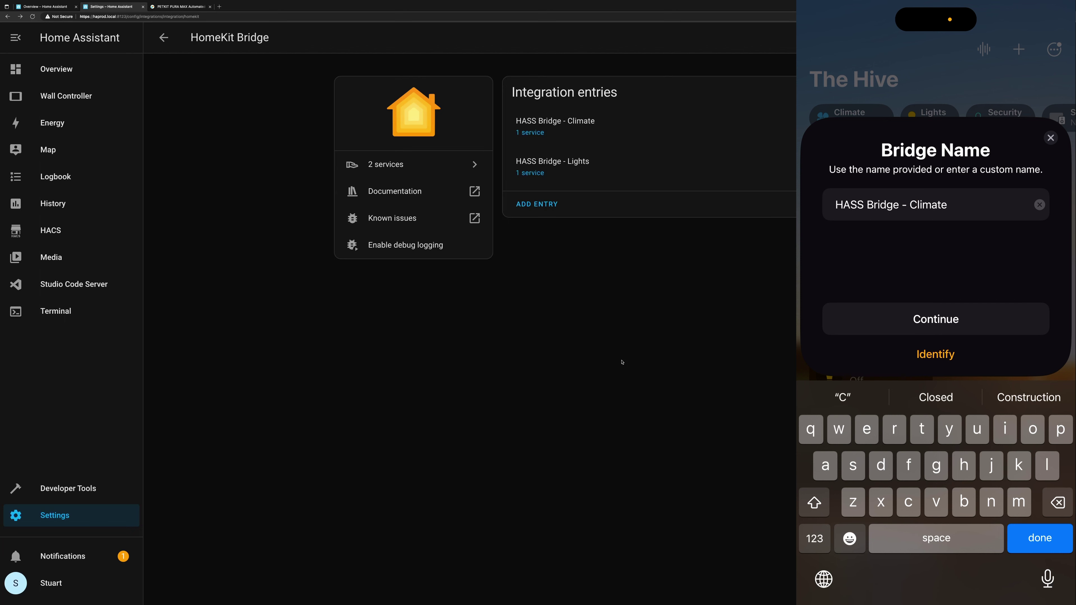
click(936, 318)
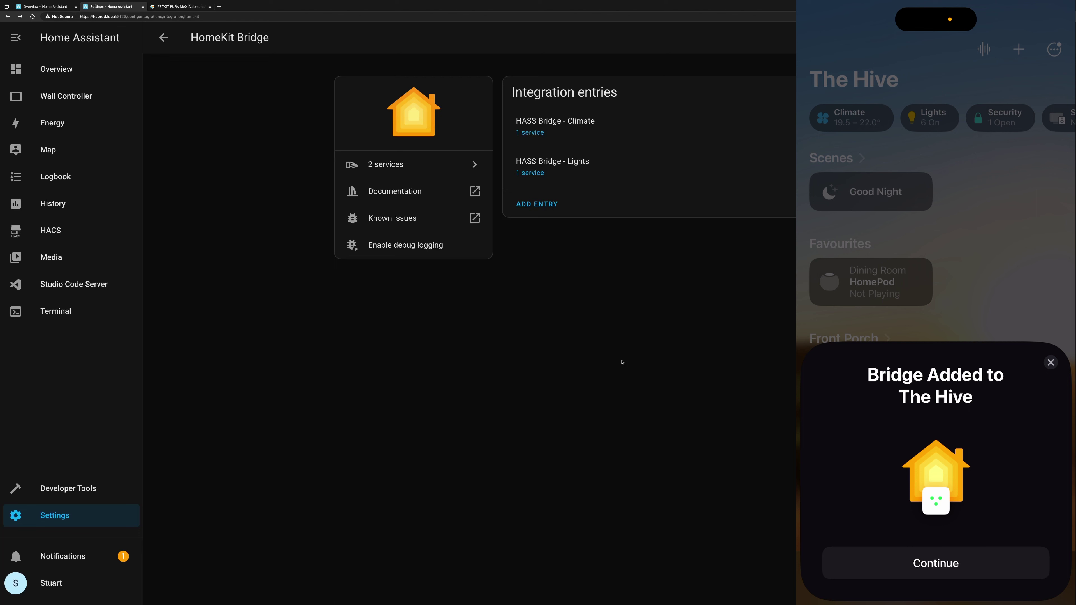
click(936, 563)
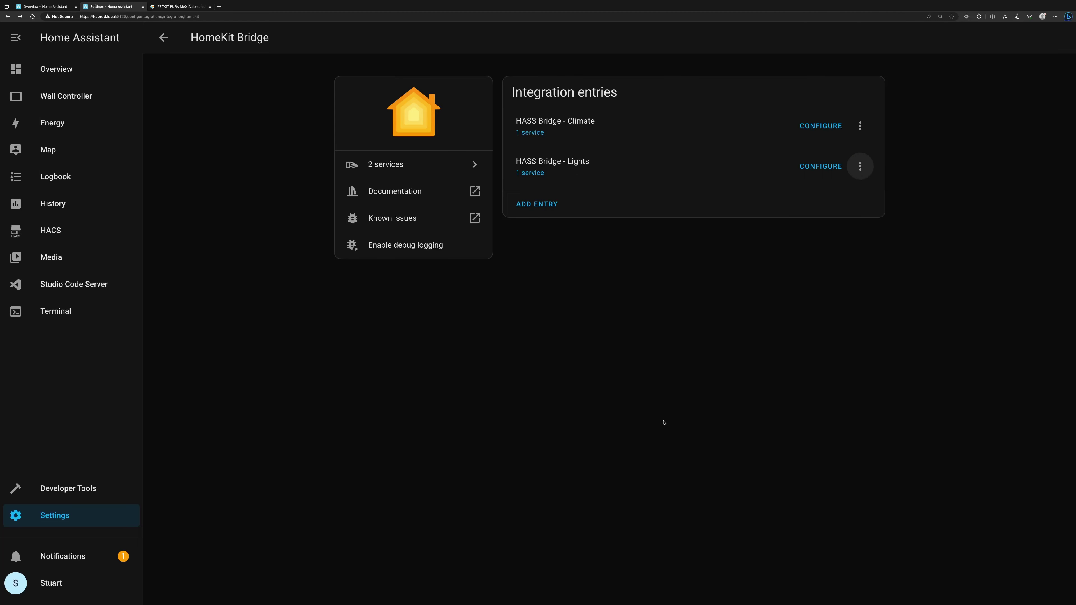
Add a third bridge entry including only the Cover domain, creating HASS Bridge X6:21066.
click(546, 206)
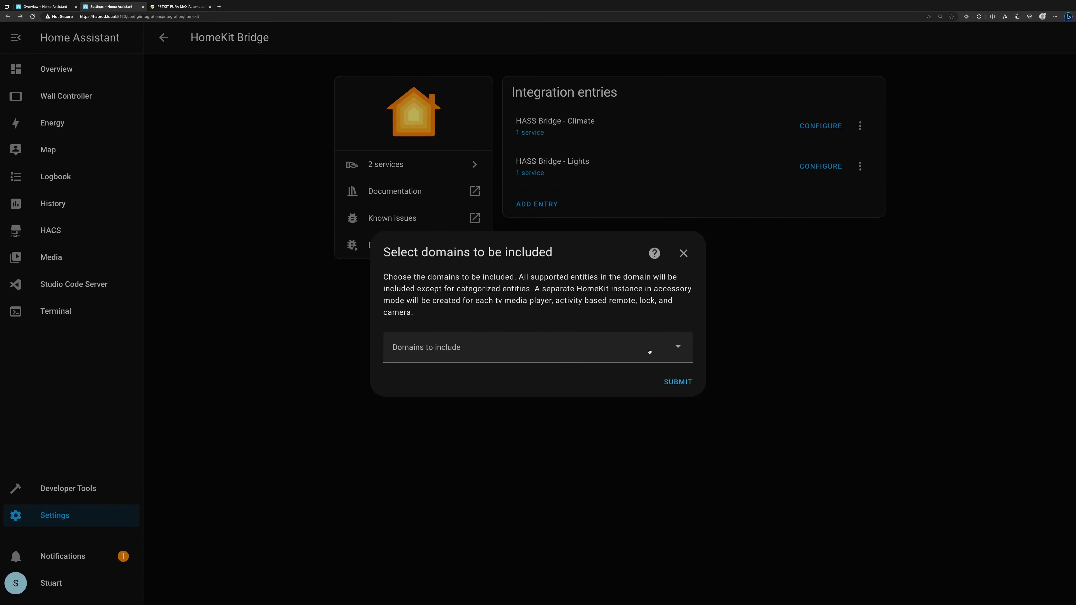
click(674, 348)
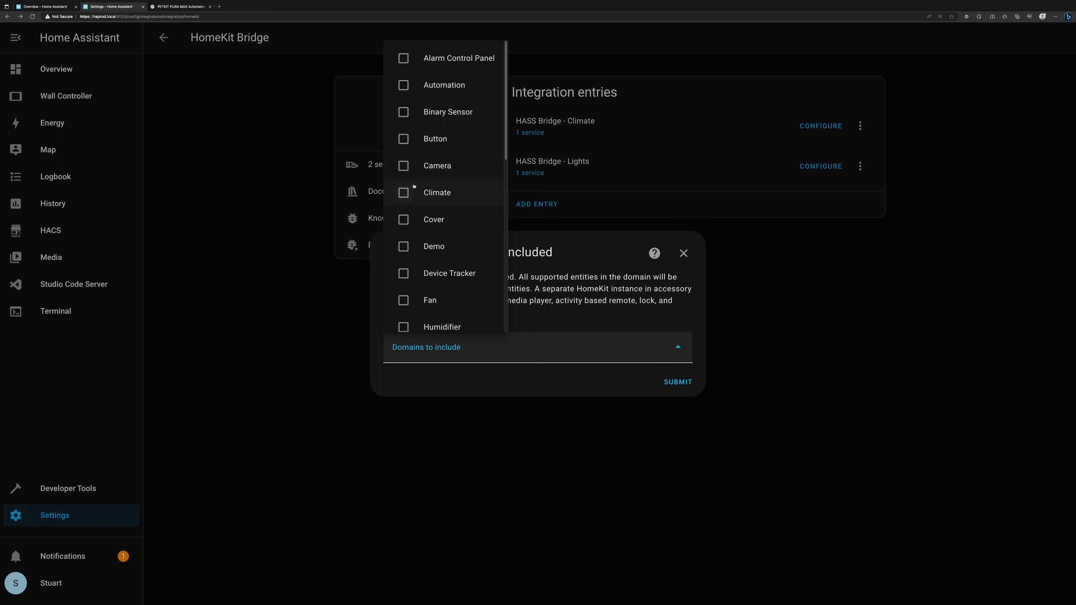
click(421, 223)
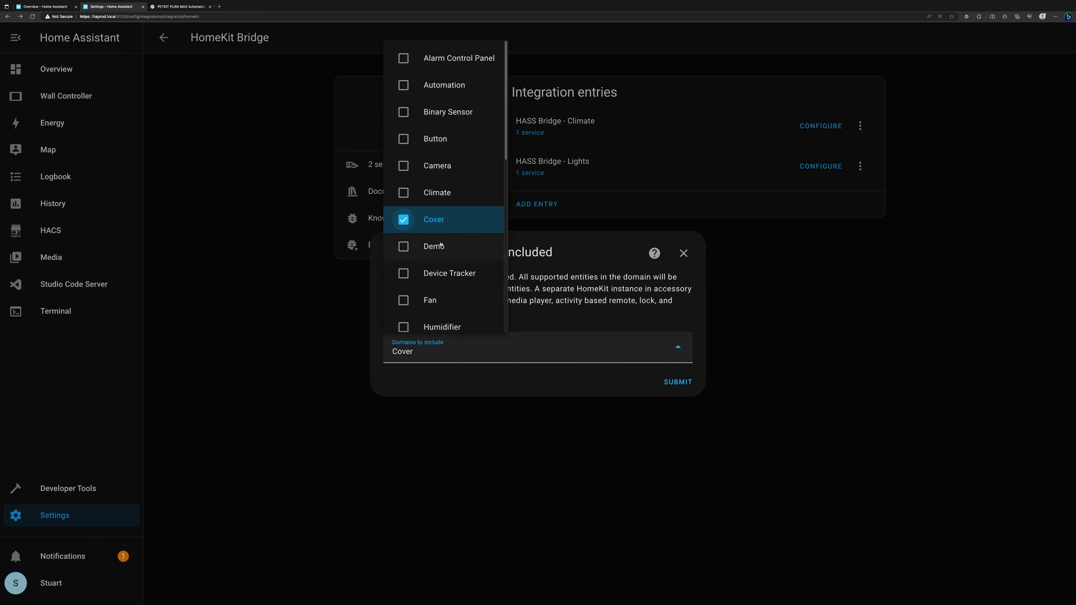
click(604, 254)
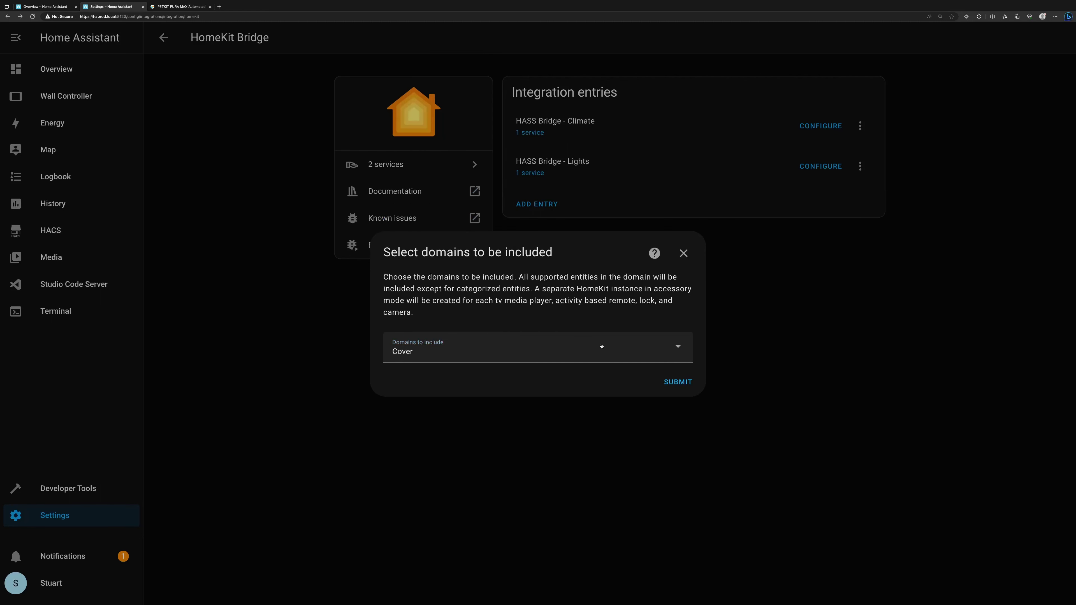
click(675, 384)
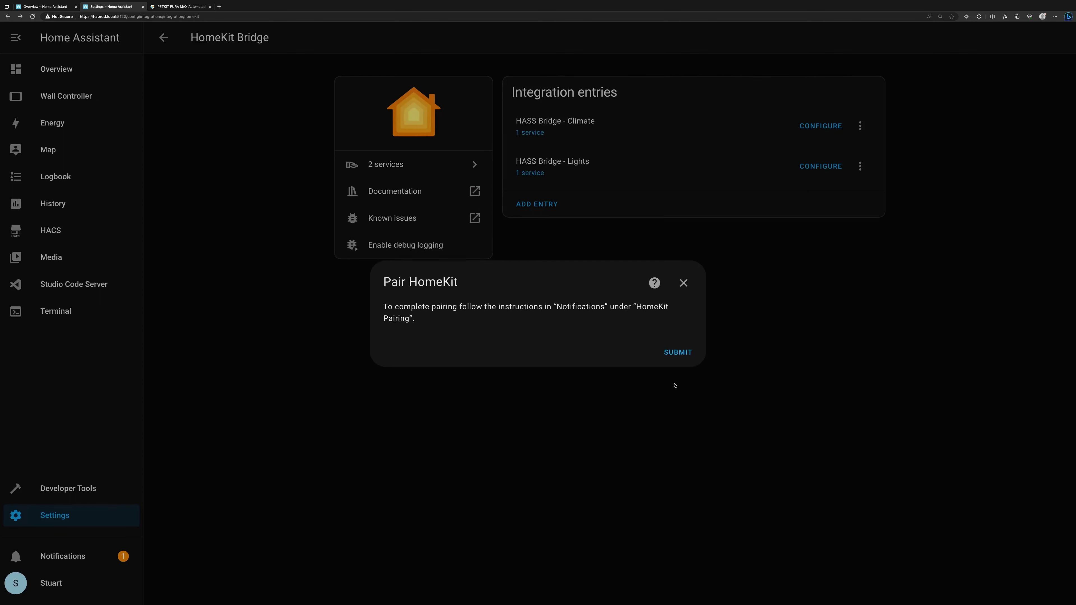
click(682, 358)
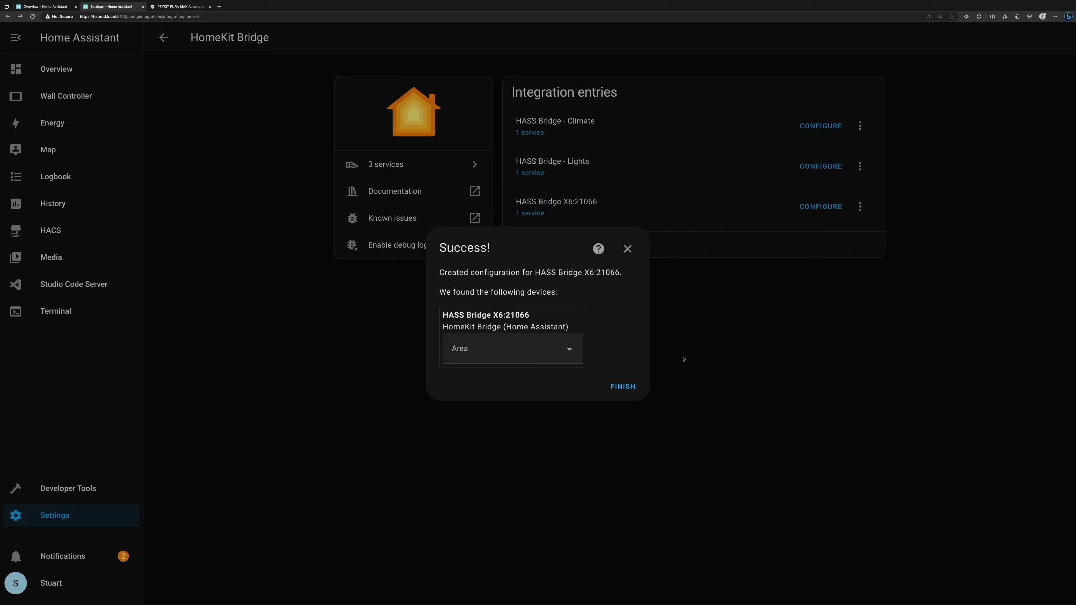
Assign the new cover bridge to the Utility area and finish its setup.
click(573, 356)
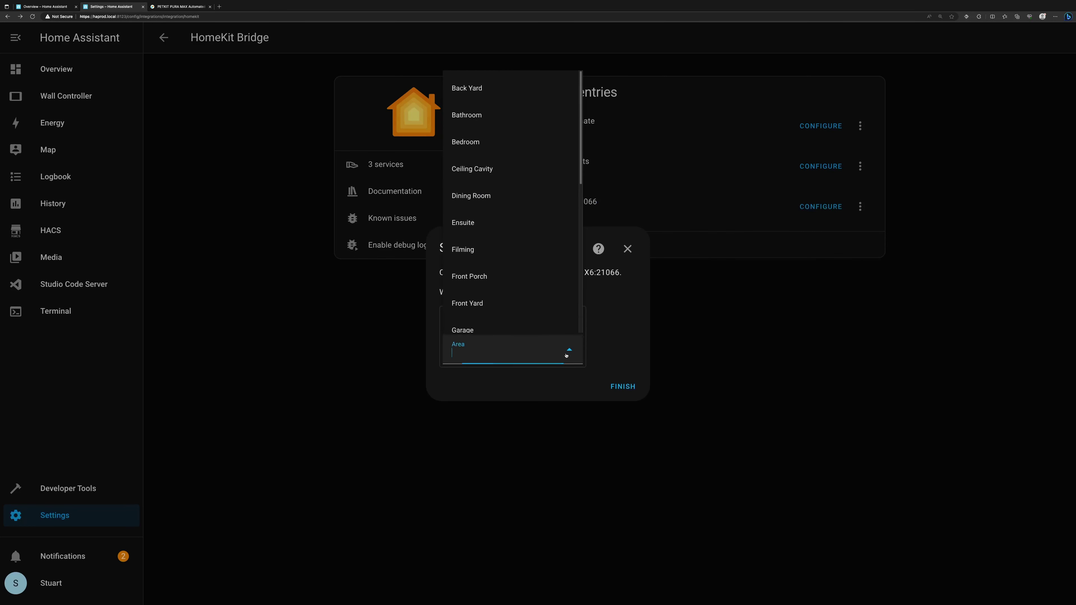
scroll(558, 293, down, 10)
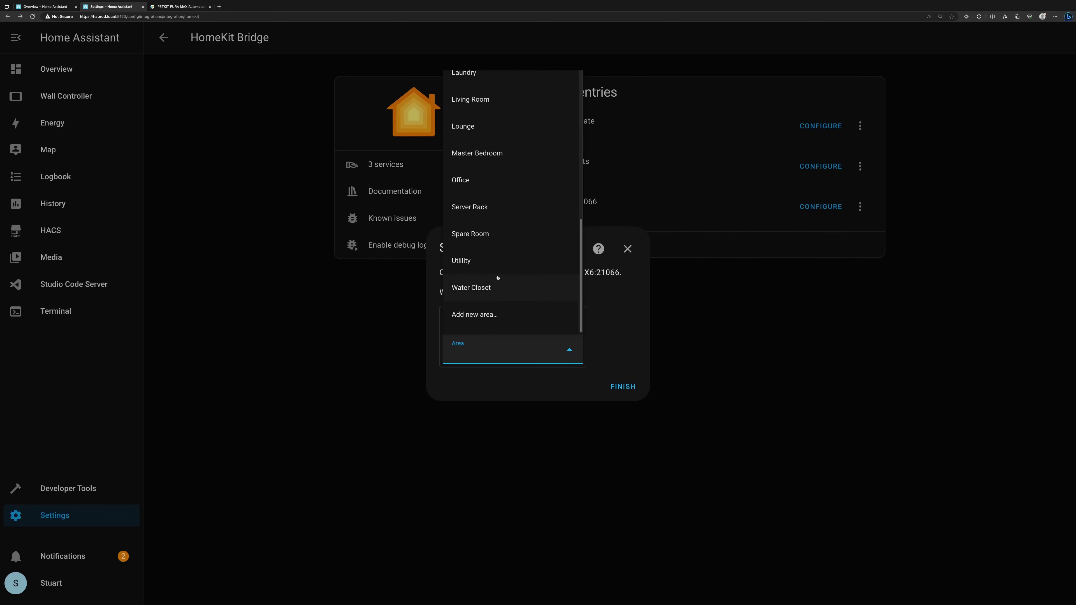
click(496, 263)
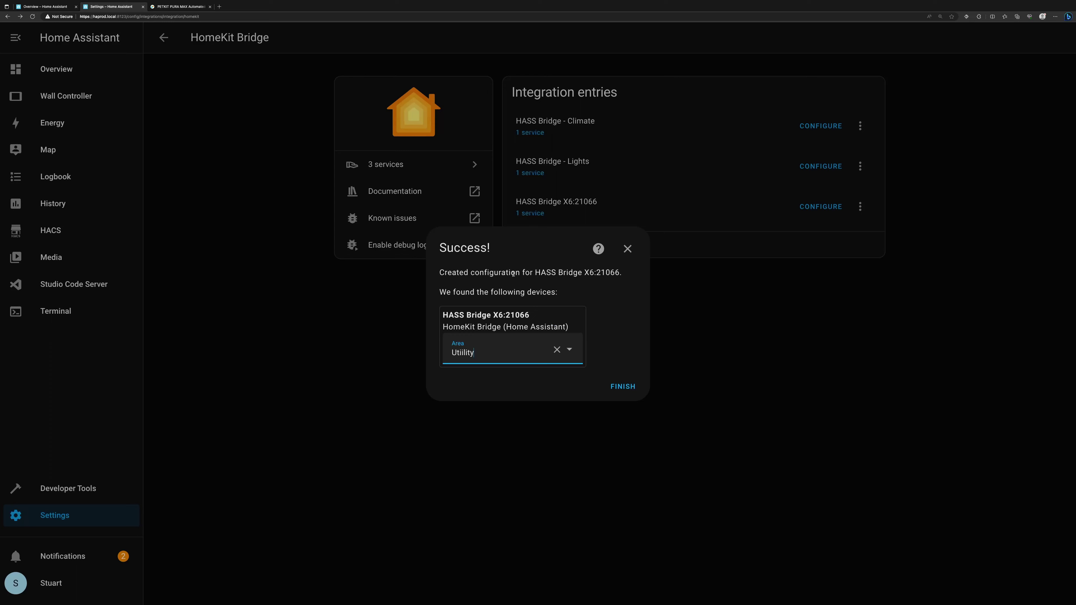
click(626, 385)
Rename the HASS Bridge X6:21066 entry to HASS Bridge - Covers.
click(865, 207)
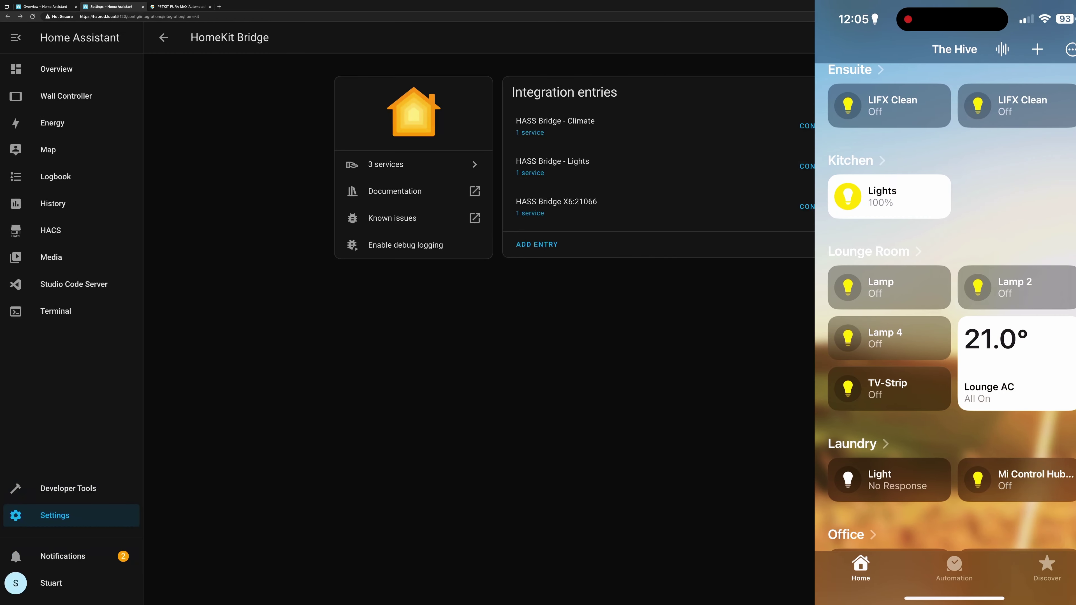
click(827, 248)
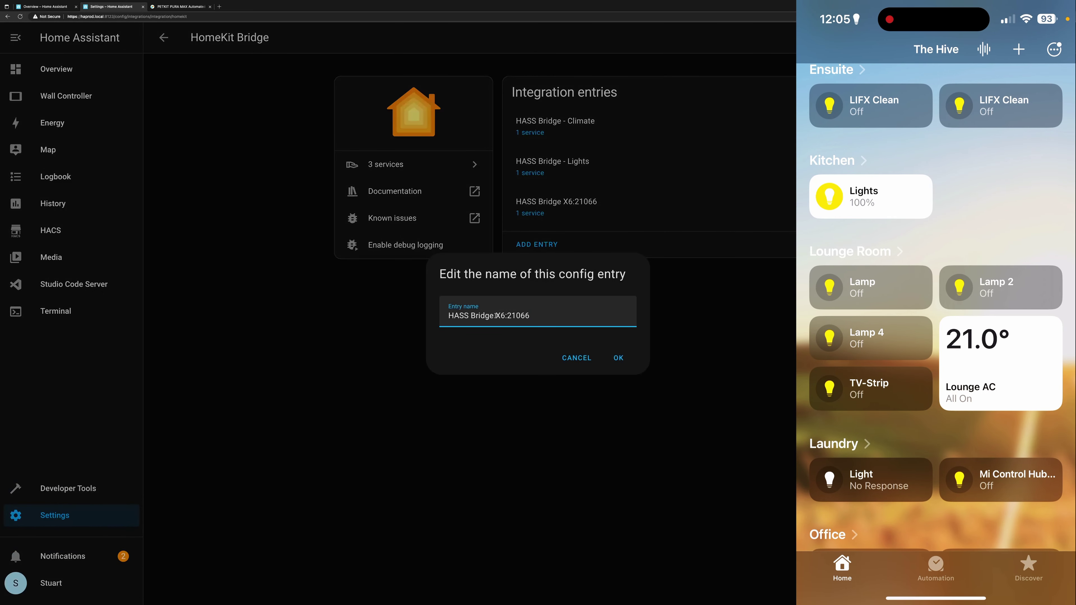
drag(496, 316, 566, 327)
text(- Covers)
click(626, 363)
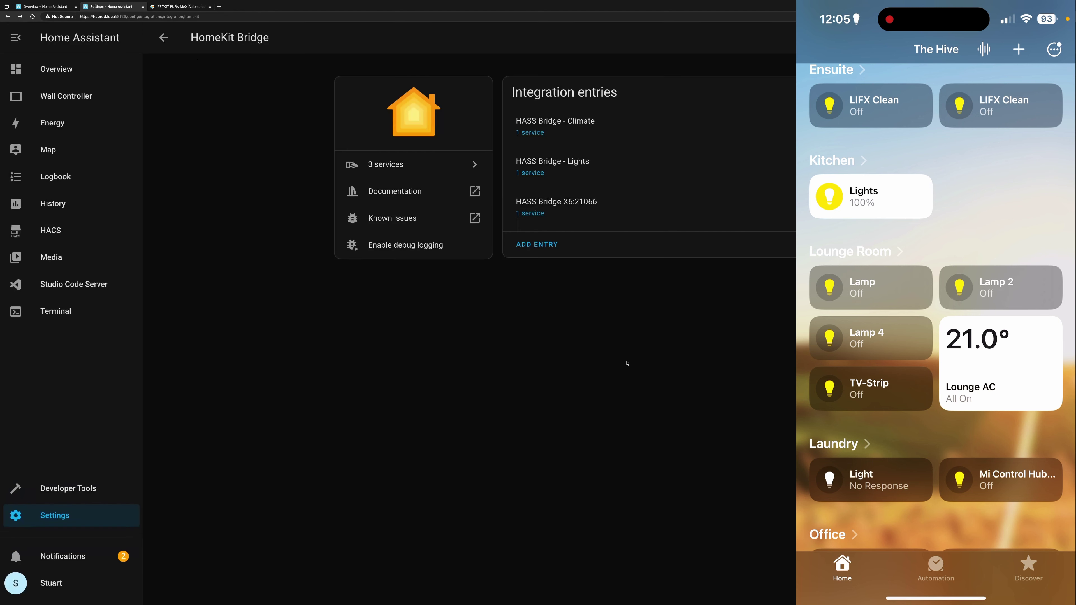
Open the Notifications panel to show the HomeKit pairing QR code.
click(85, 551)
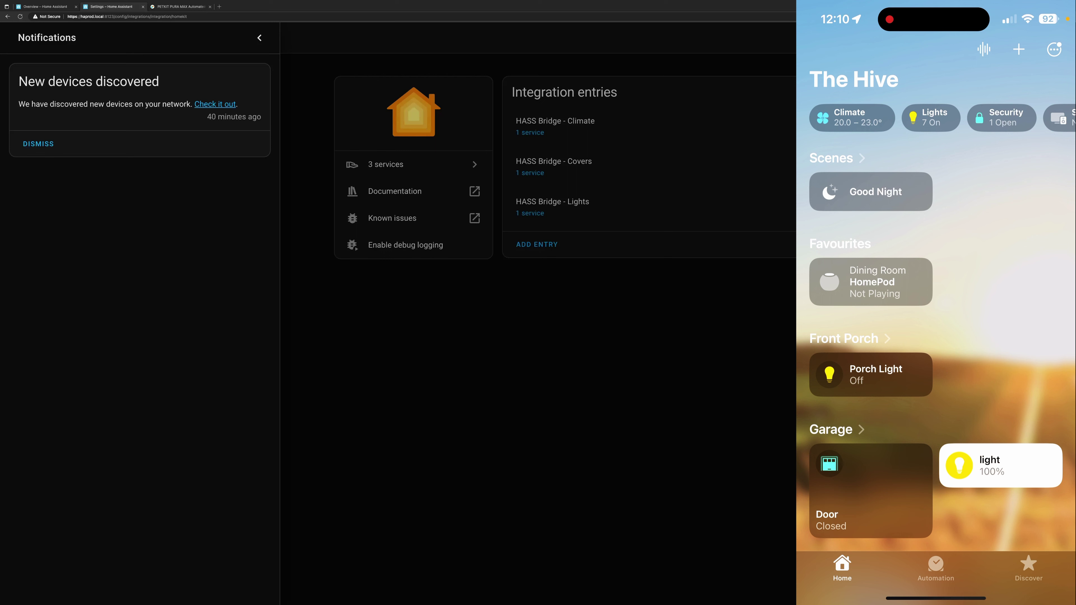
Open the Good Night scene for editing.
click(871, 191)
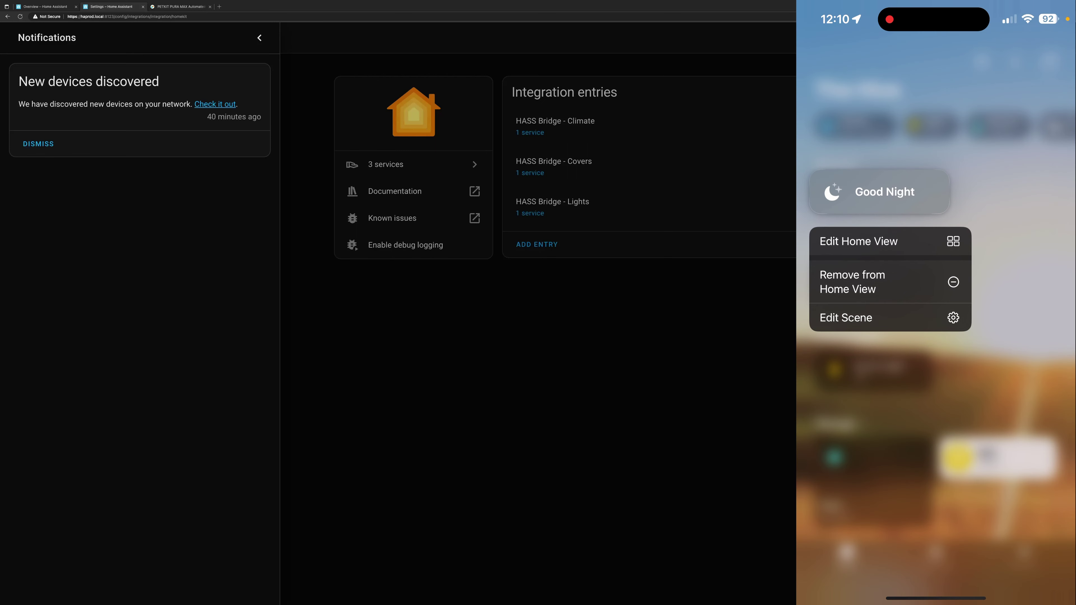
click(847, 317)
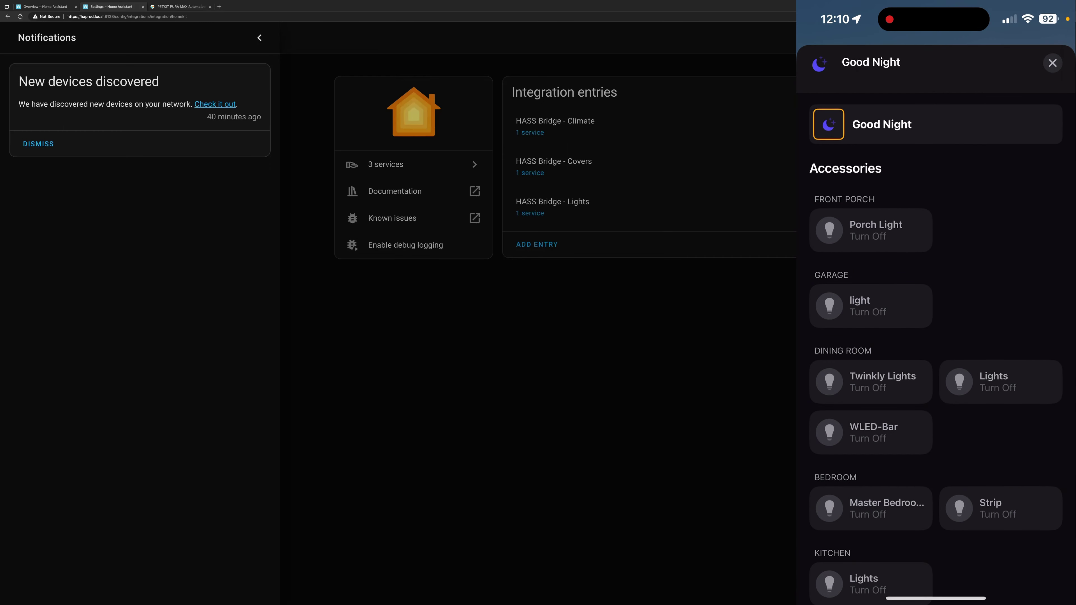
scroll(936, 339, down, 2)
scroll(936, 339, down, 10)
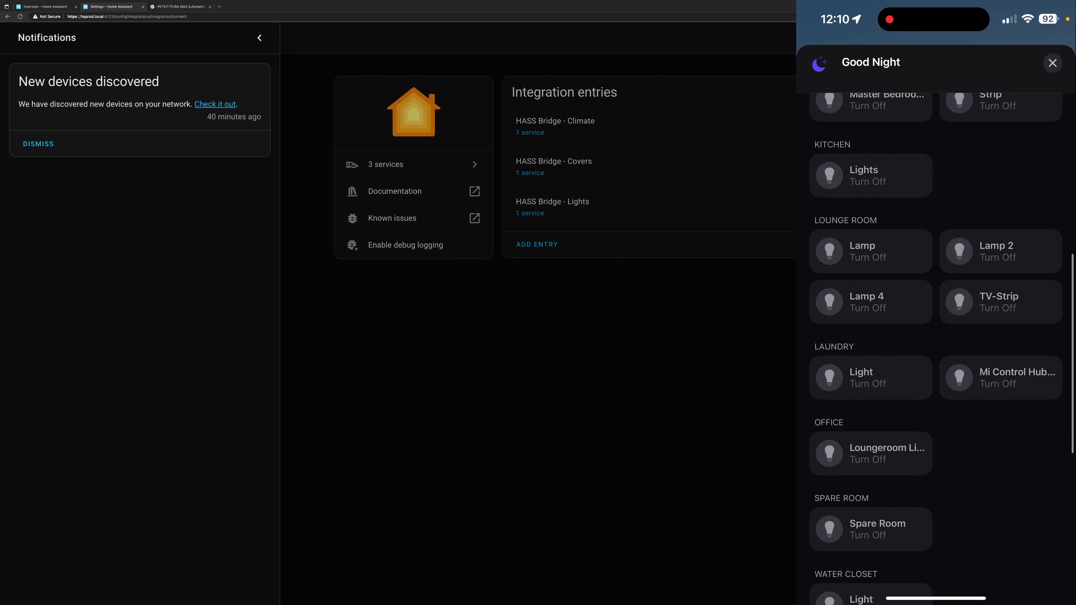
scroll(935, 339, up, 10)
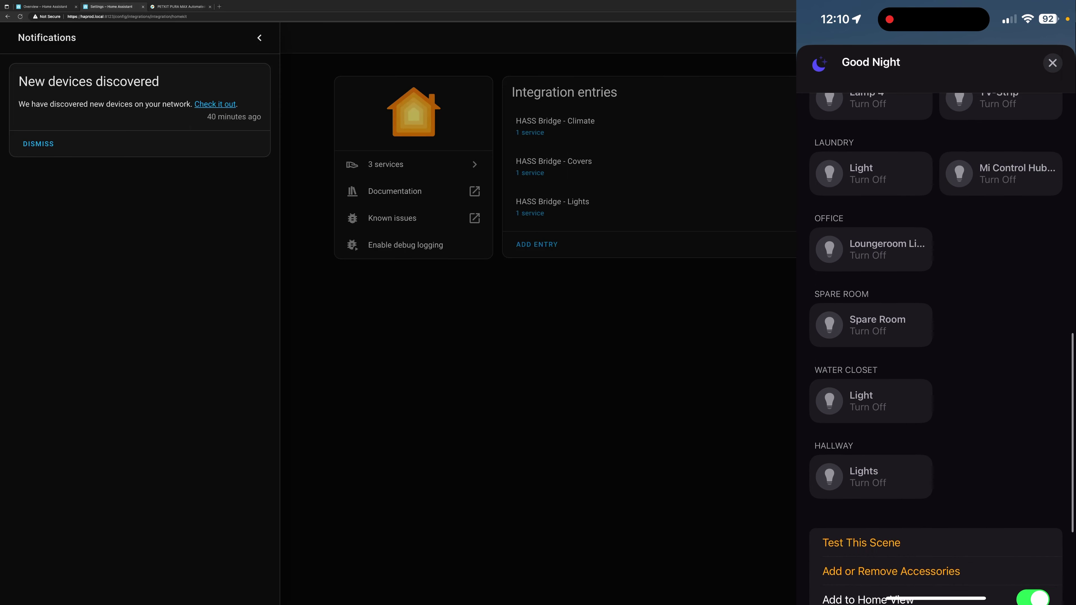
scroll(935, 340, up, 10)
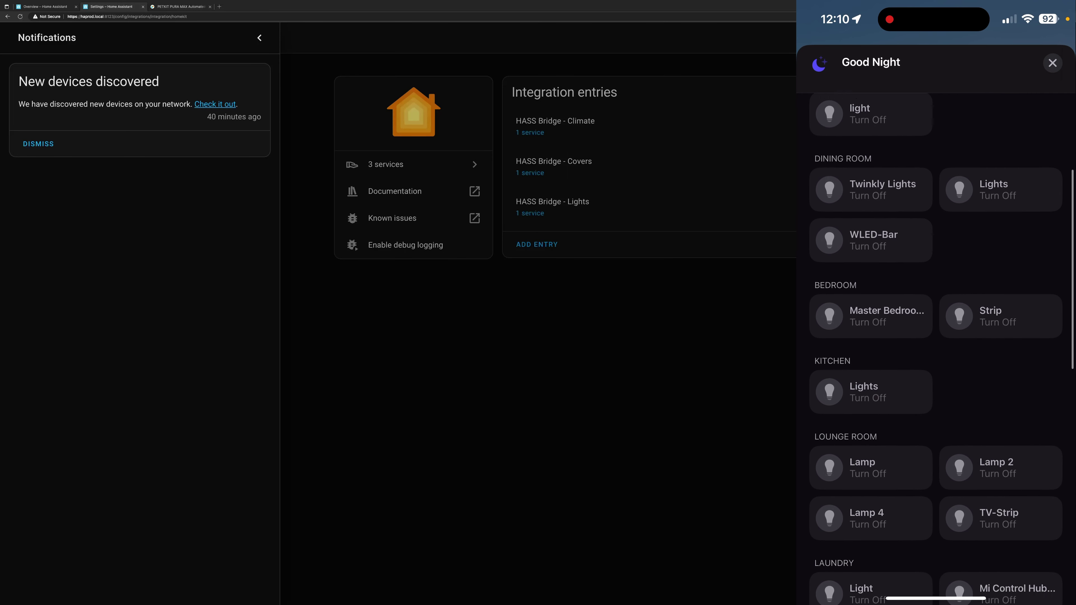
scroll(935, 339, down, 15)
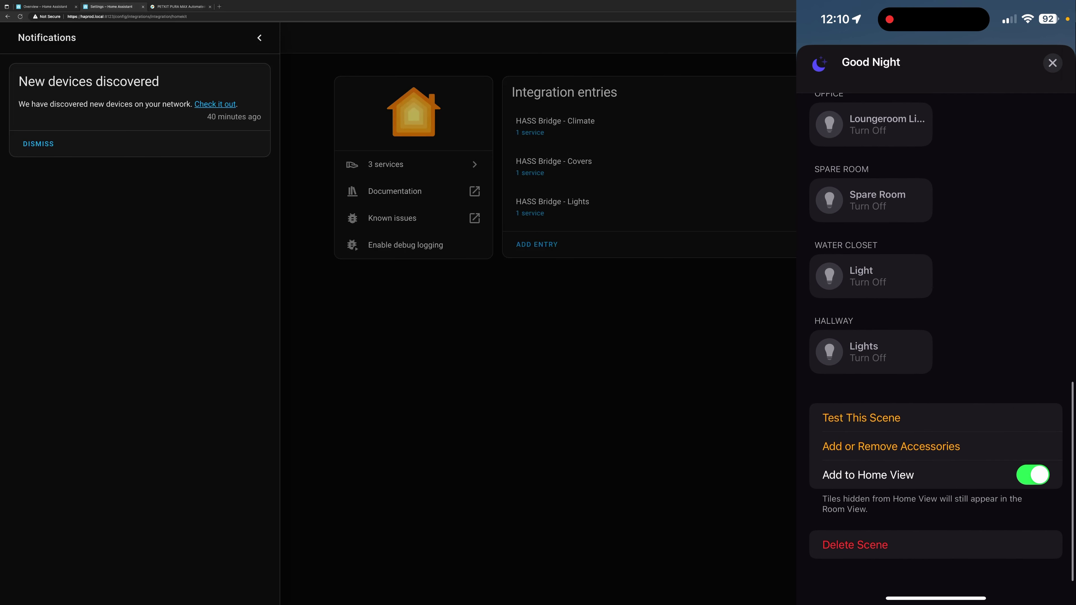
Add the Thermostat, Lounge Room Fan and TRADFRI blind to the Good Night scene.
click(891, 445)
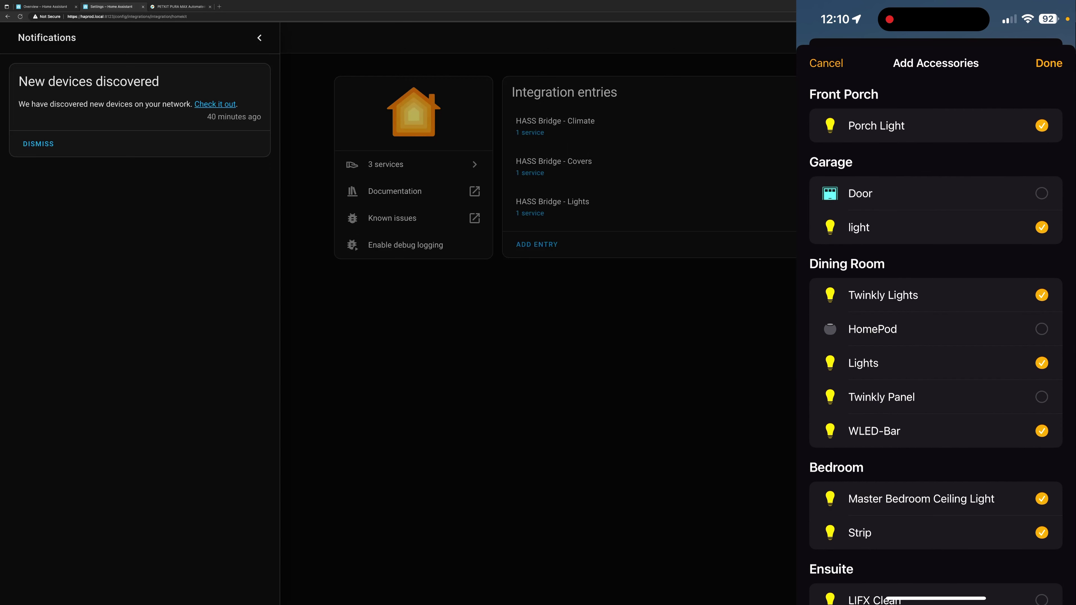
scroll(935, 339, down, 5)
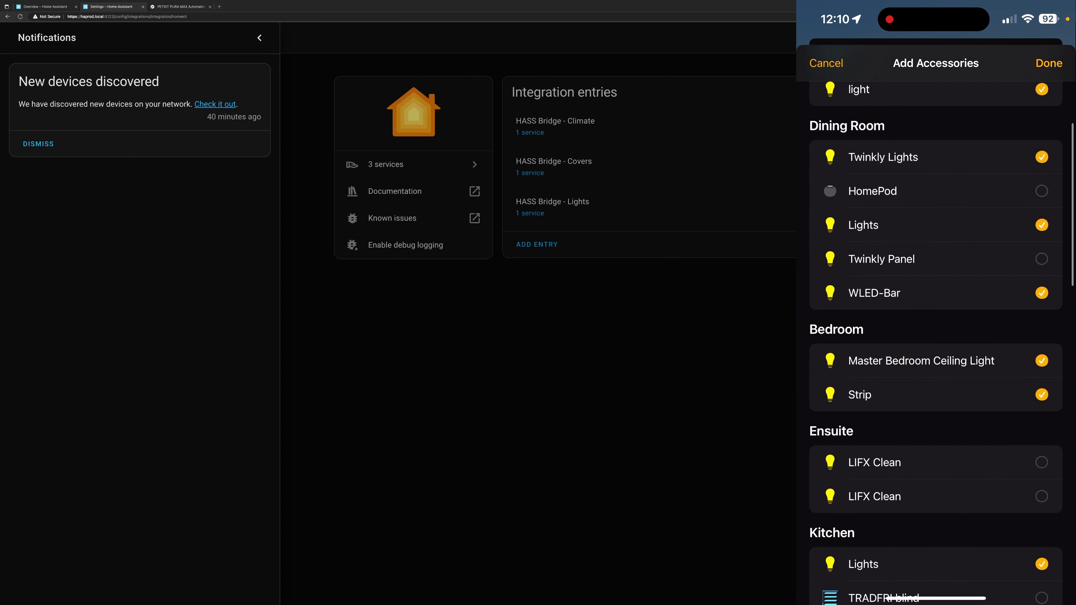
scroll(936, 339, down, 5)
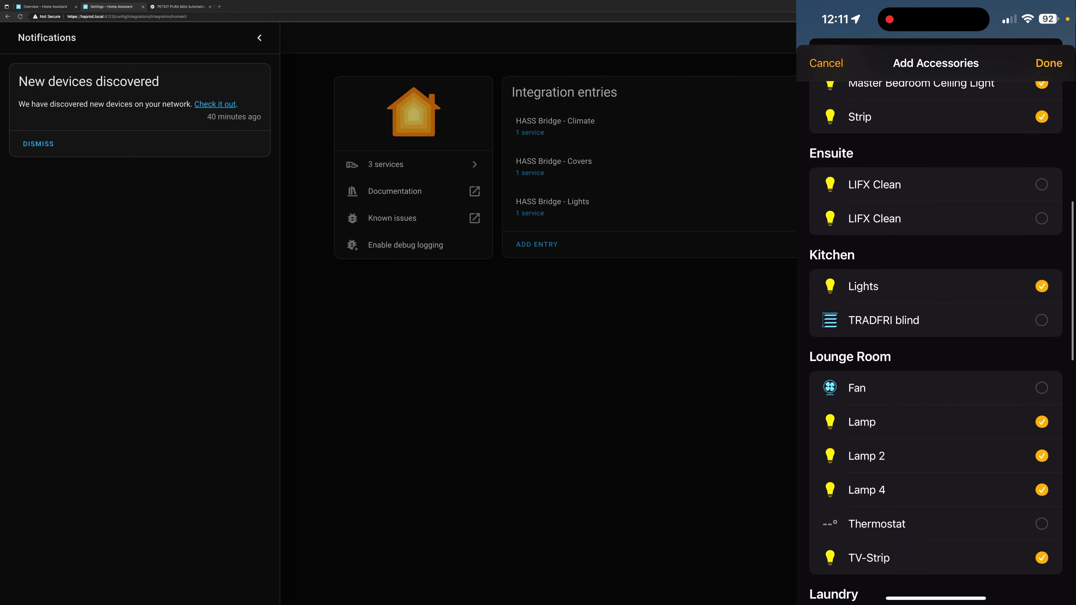
scroll(935, 339, down, 2)
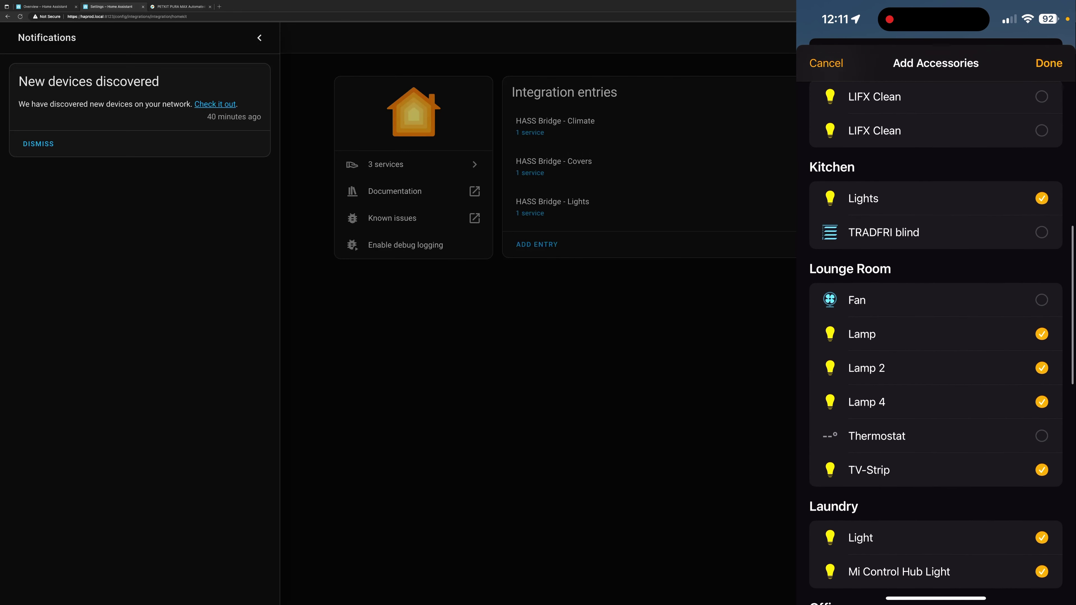
scroll(936, 339, up, 1)
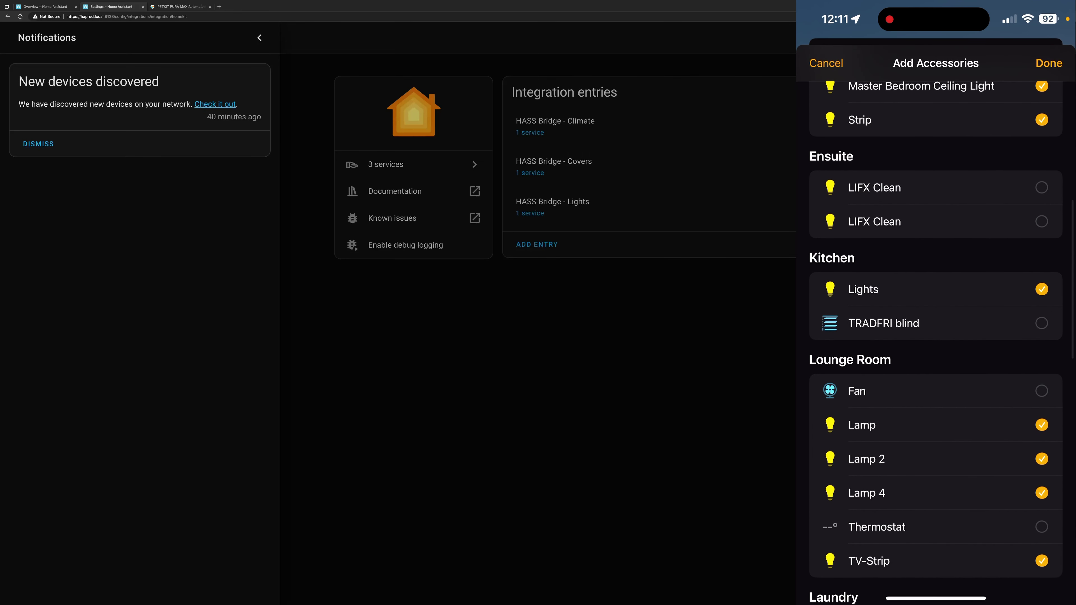
click(935, 527)
click(936, 391)
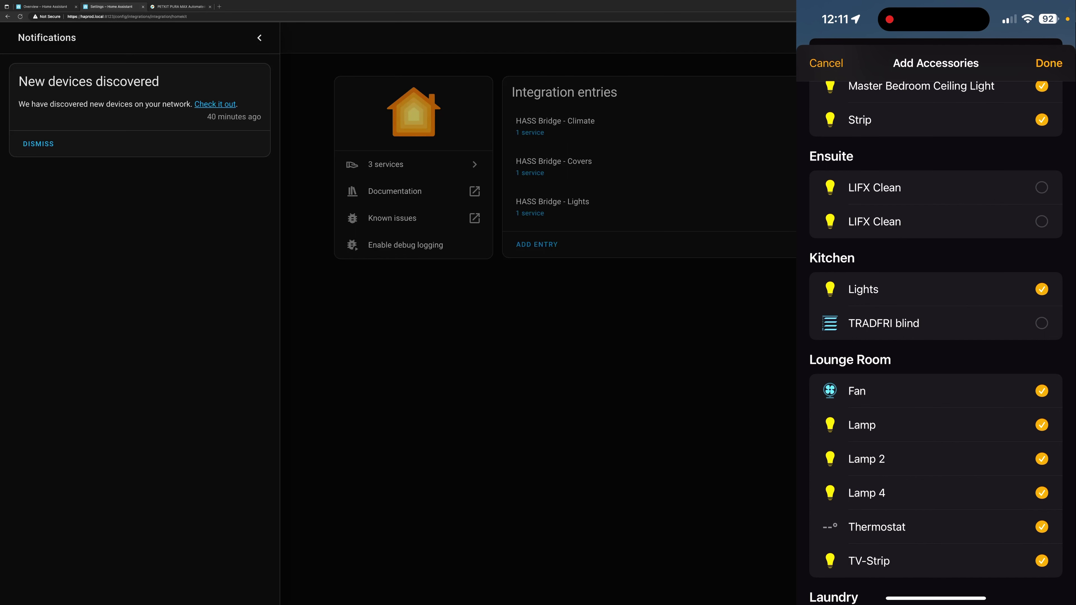
click(936, 323)
Confirm the scene's accessories and toggle the TRADFRI blind to Open and back to Close.
click(1049, 62)
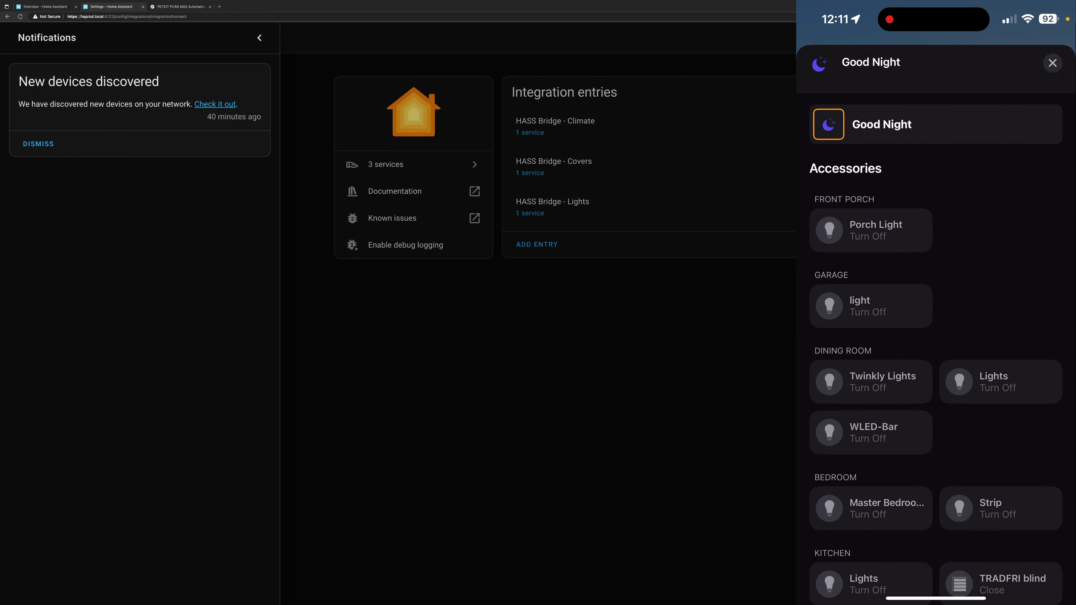
scroll(935, 347, down, 10)
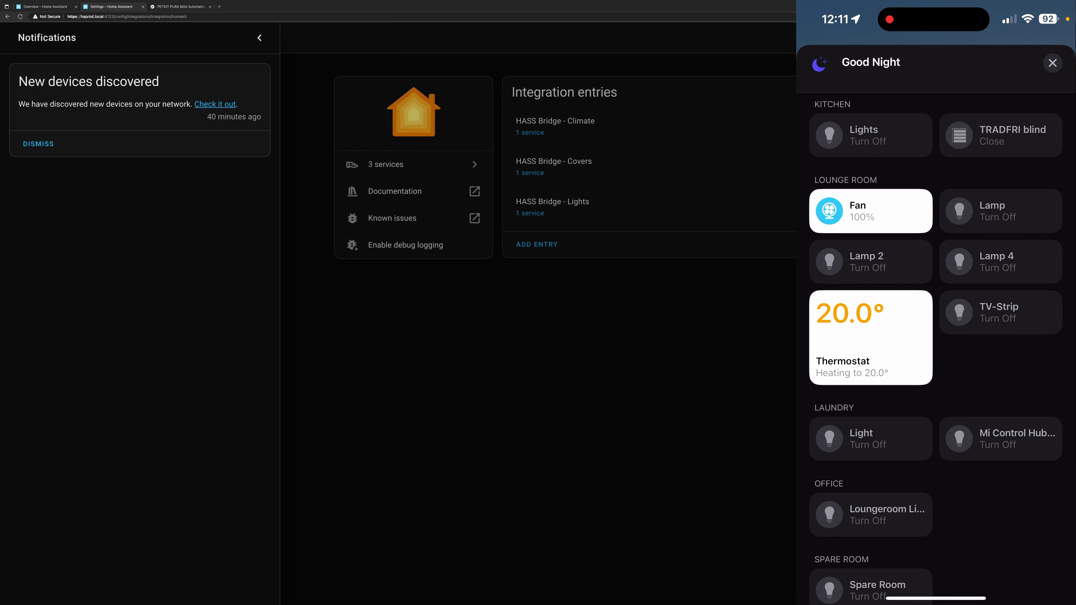
scroll(935, 348, up, 2)
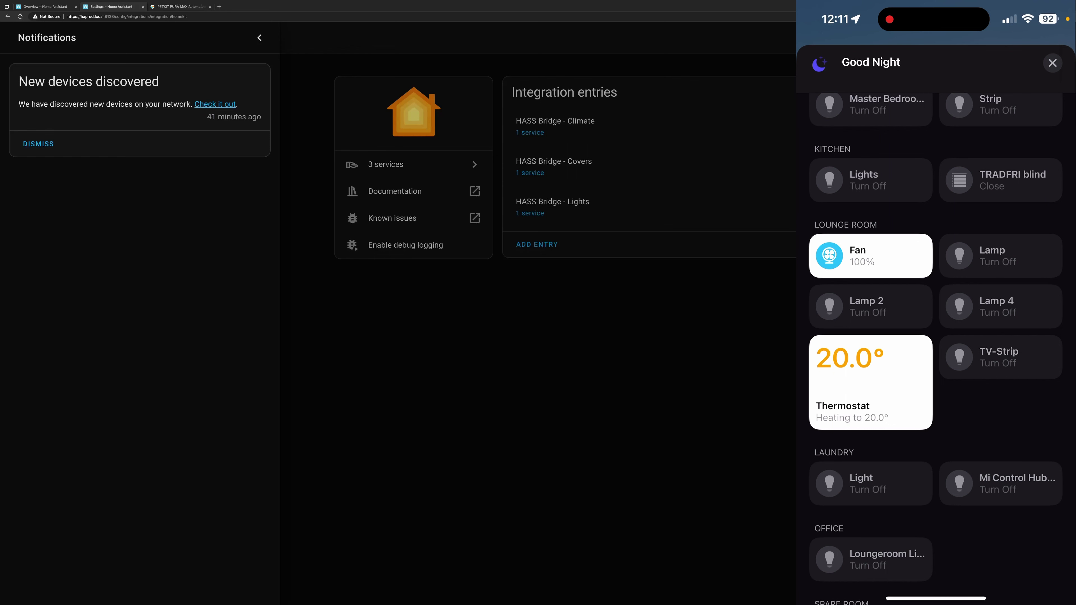
scroll(937, 339, down, 5)
scroll(936, 339, up, 10)
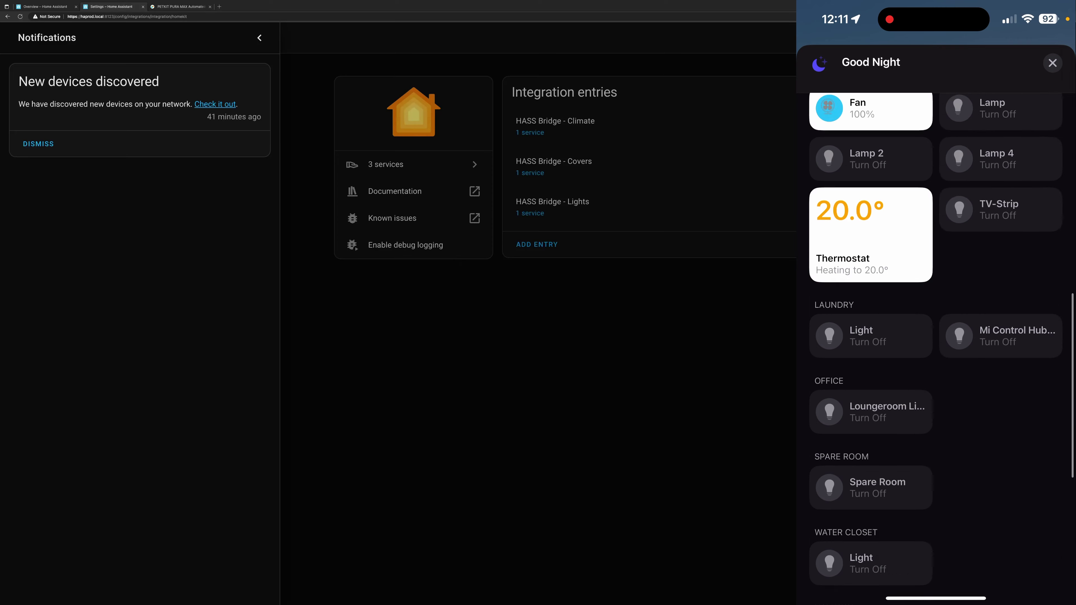
scroll(936, 339, down, 4)
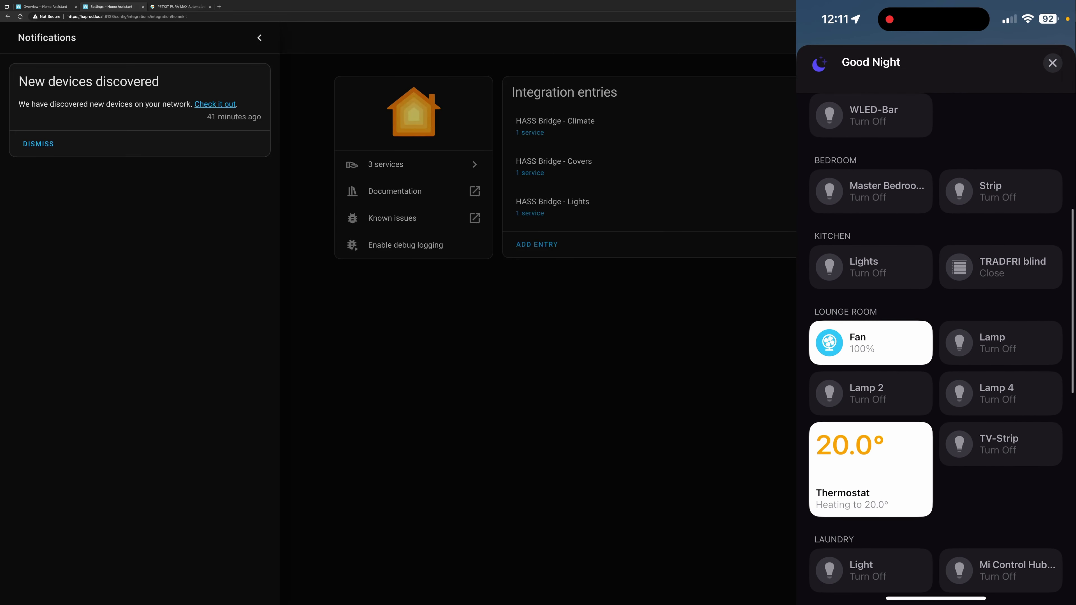
click(1001, 267)
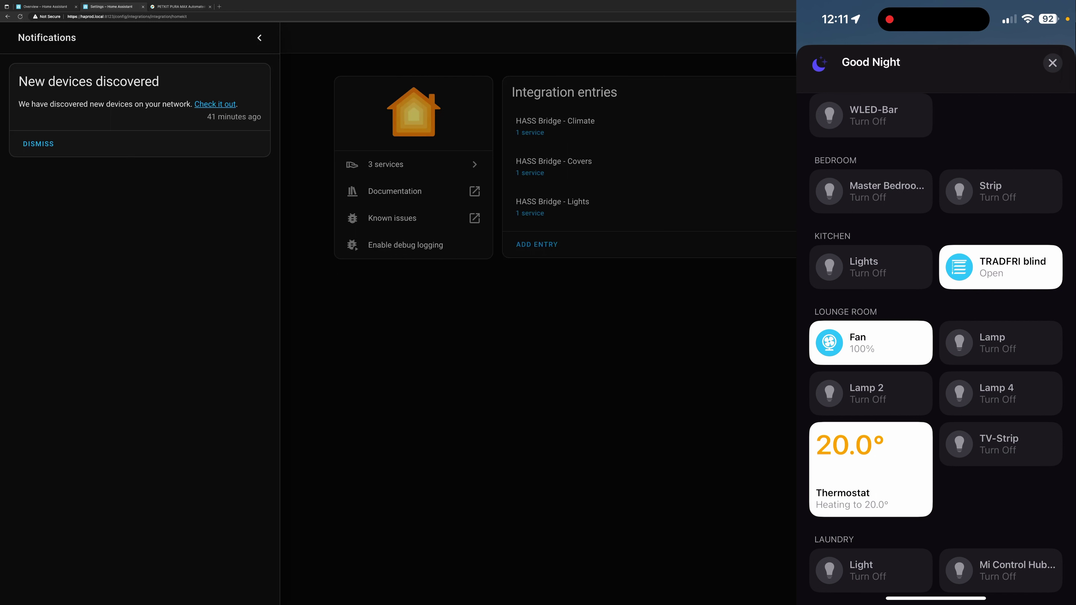
click(1001, 267)
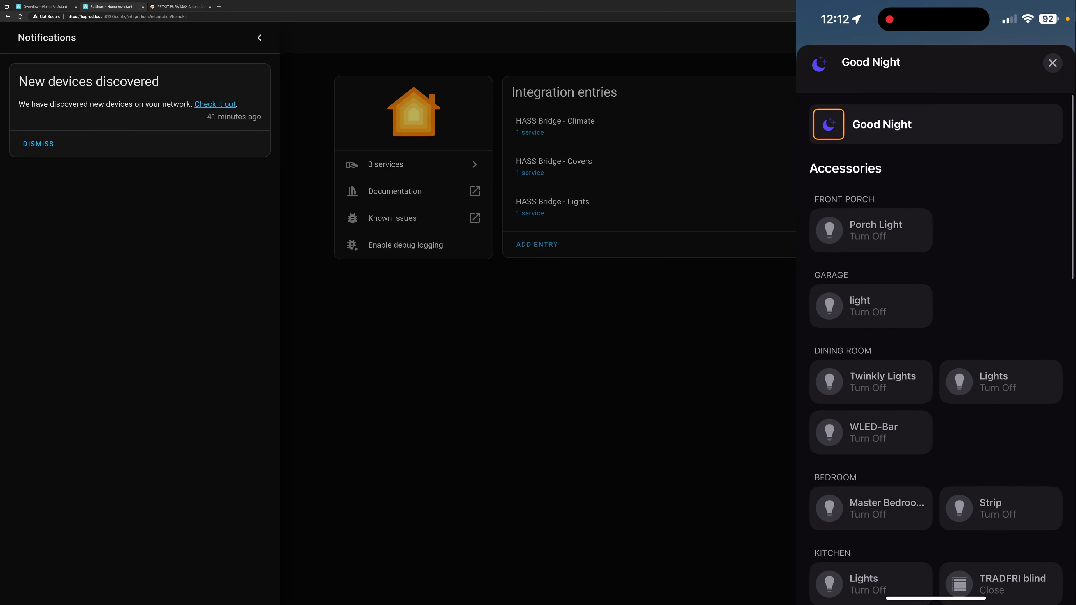
click(1052, 63)
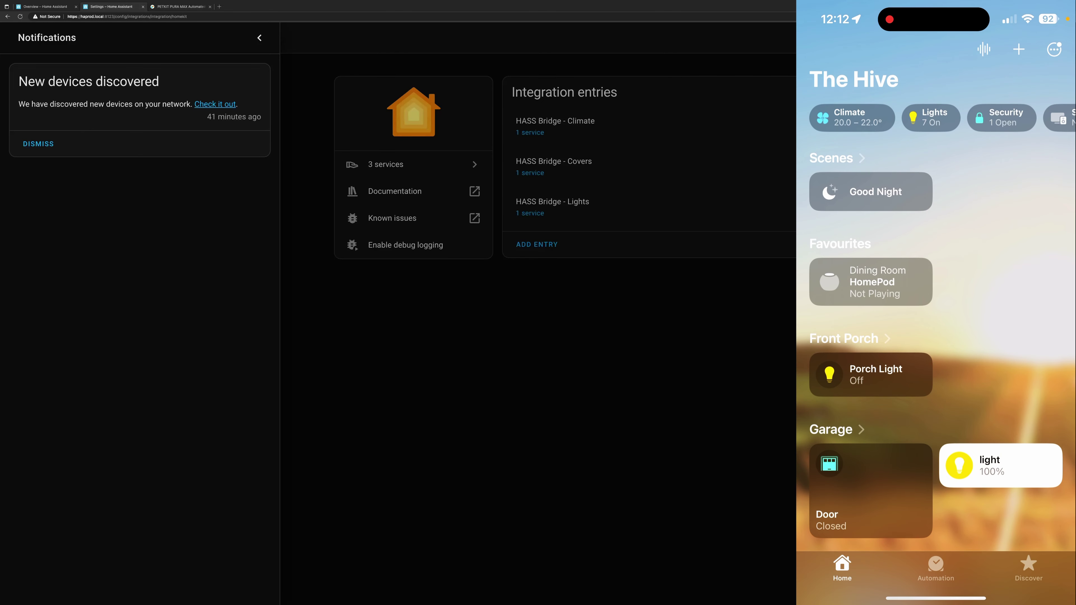